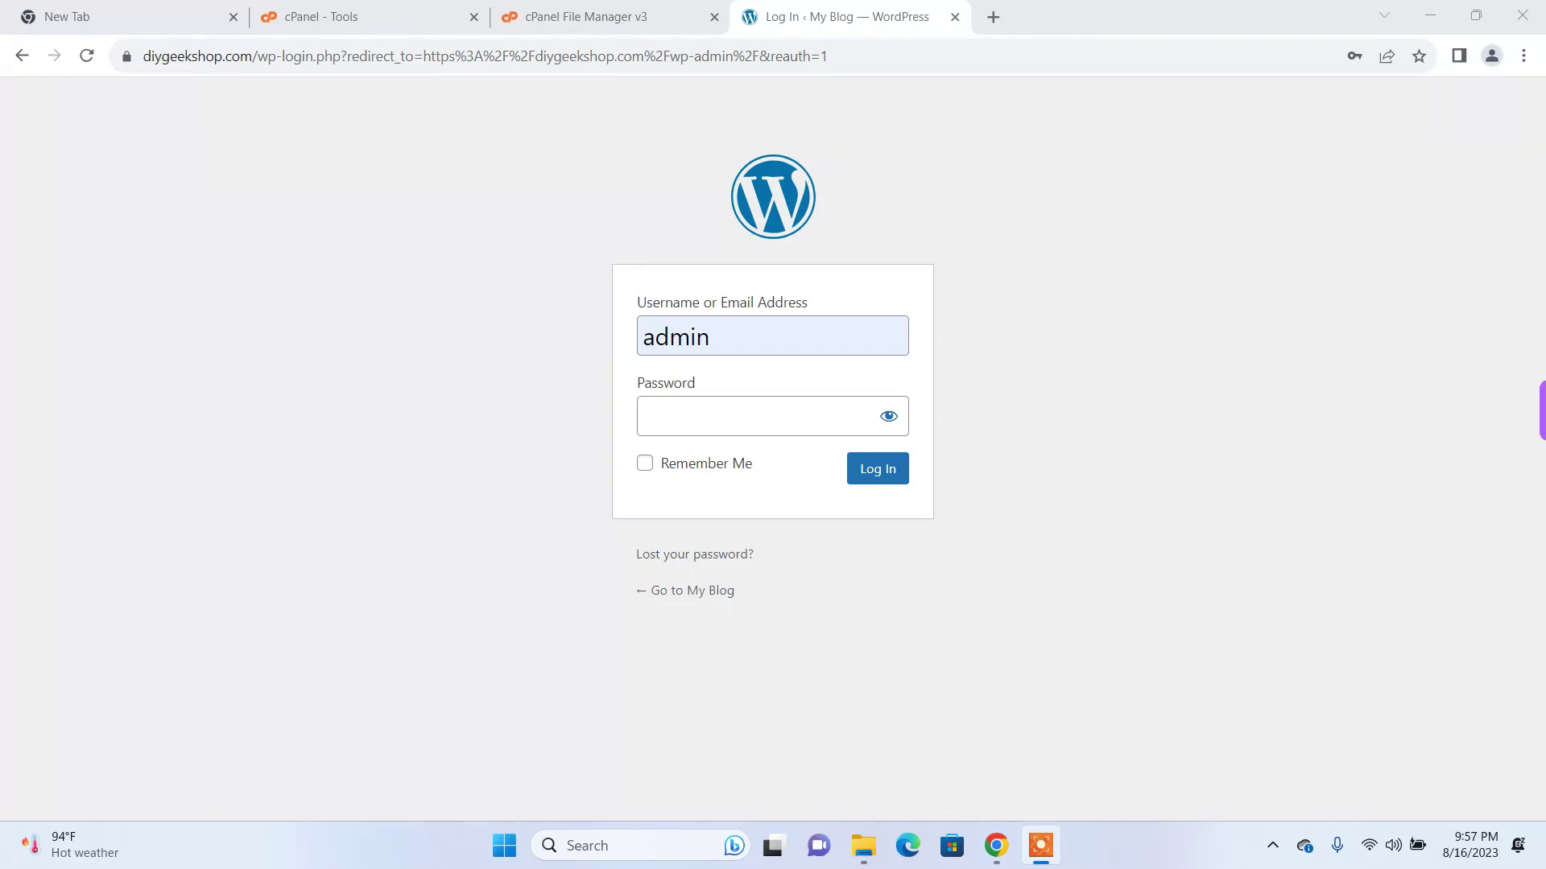
Step: Go to WordPress's Lost Password page and autofill admin as the username
{"action": "left_click", "coordinate": [1132, 201]}
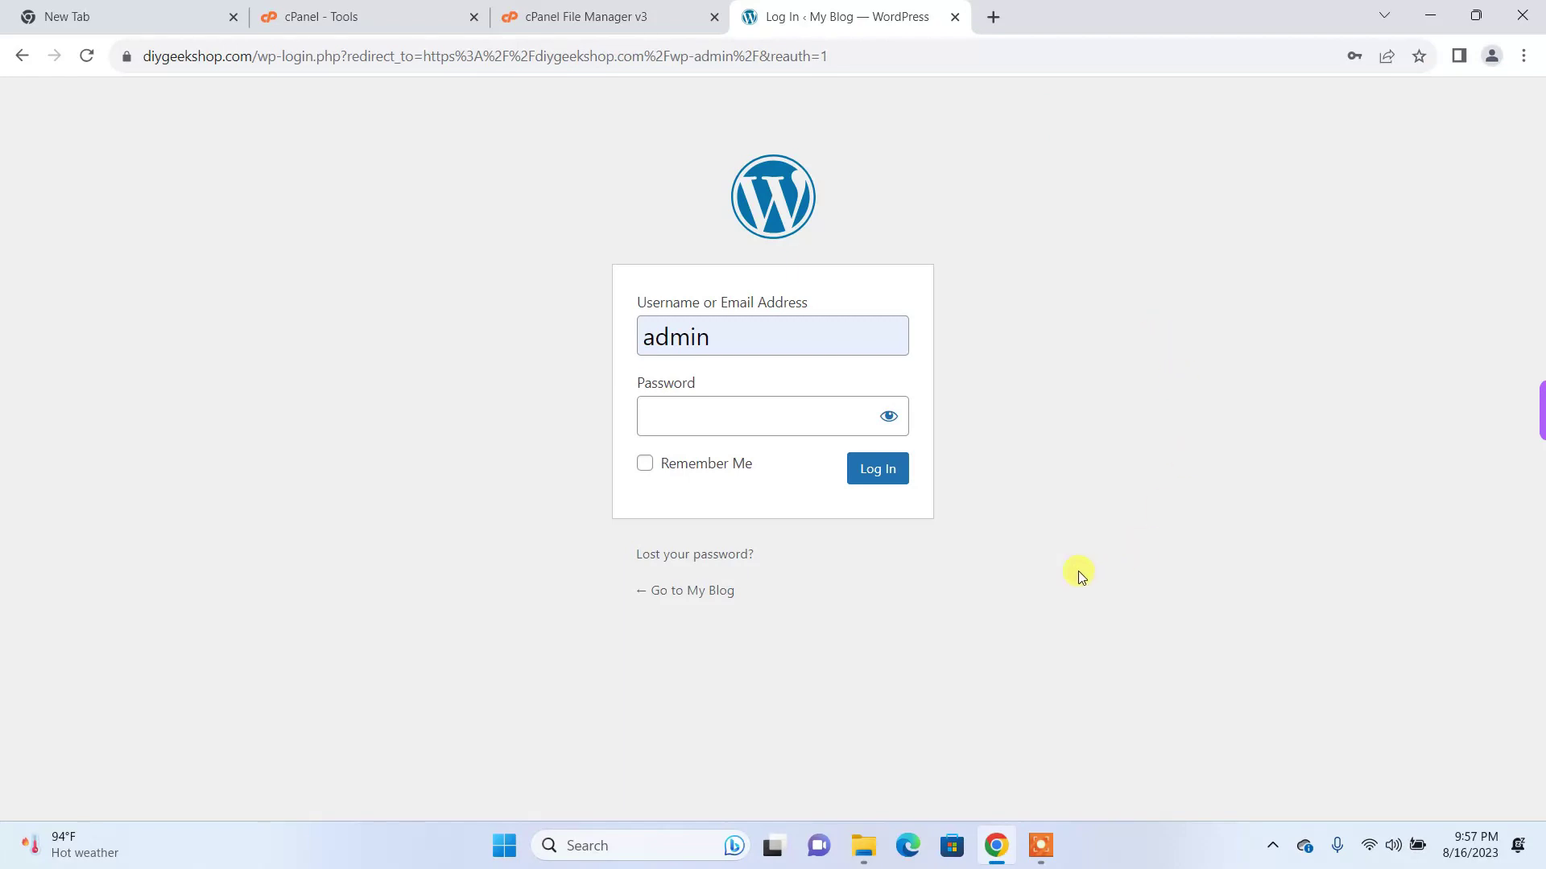
{"action": "left_click", "coordinate": [725, 554]}
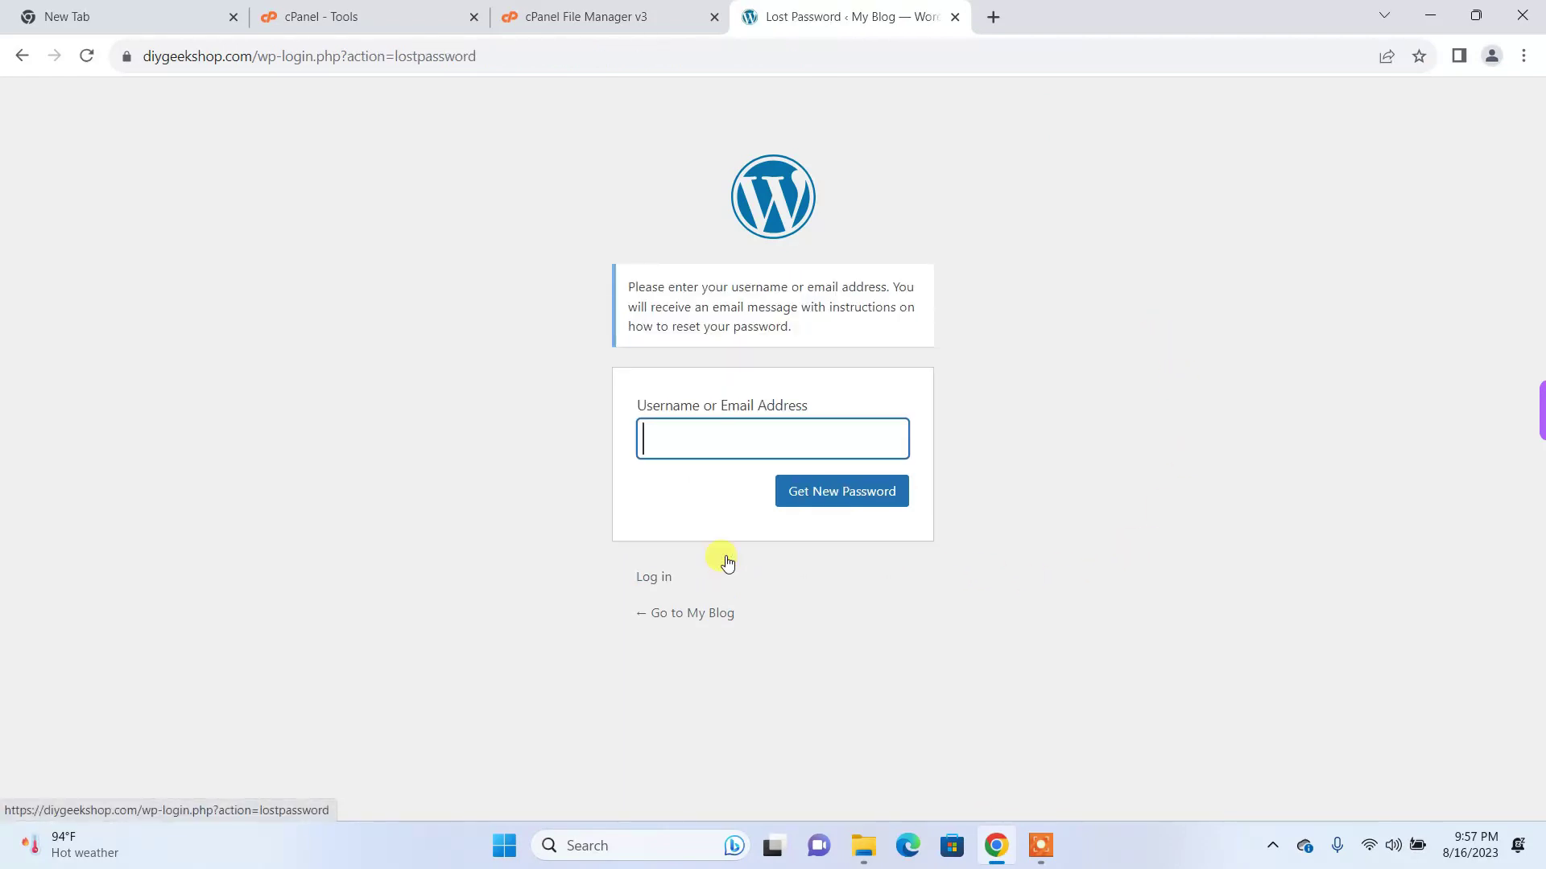
{"action": "left_click", "coordinate": [655, 439]}
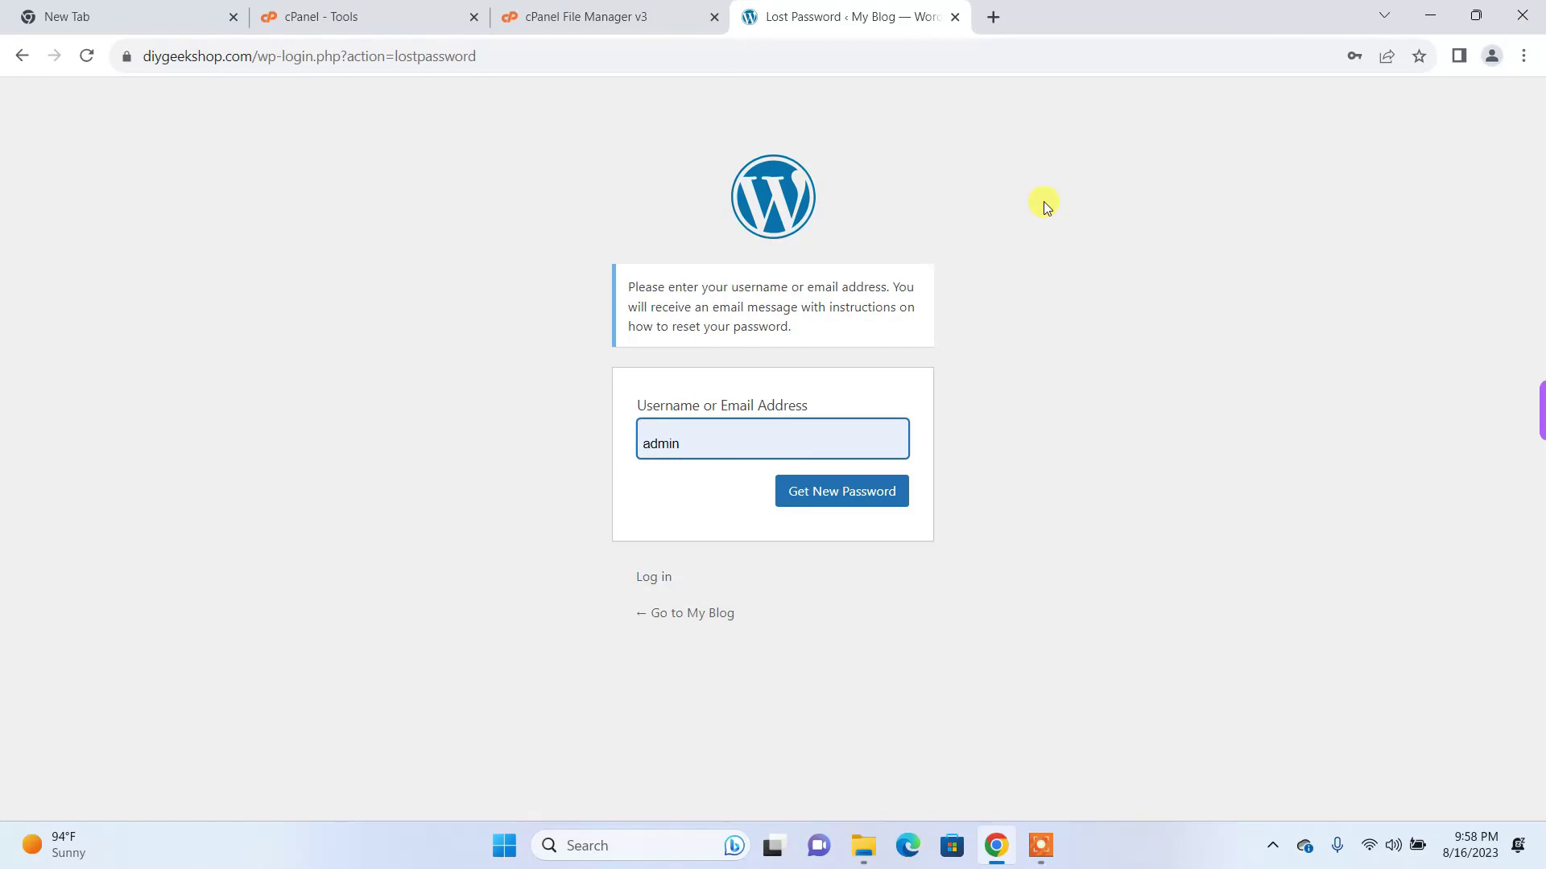
{"action": "left_click", "coordinate": [510, 93]}
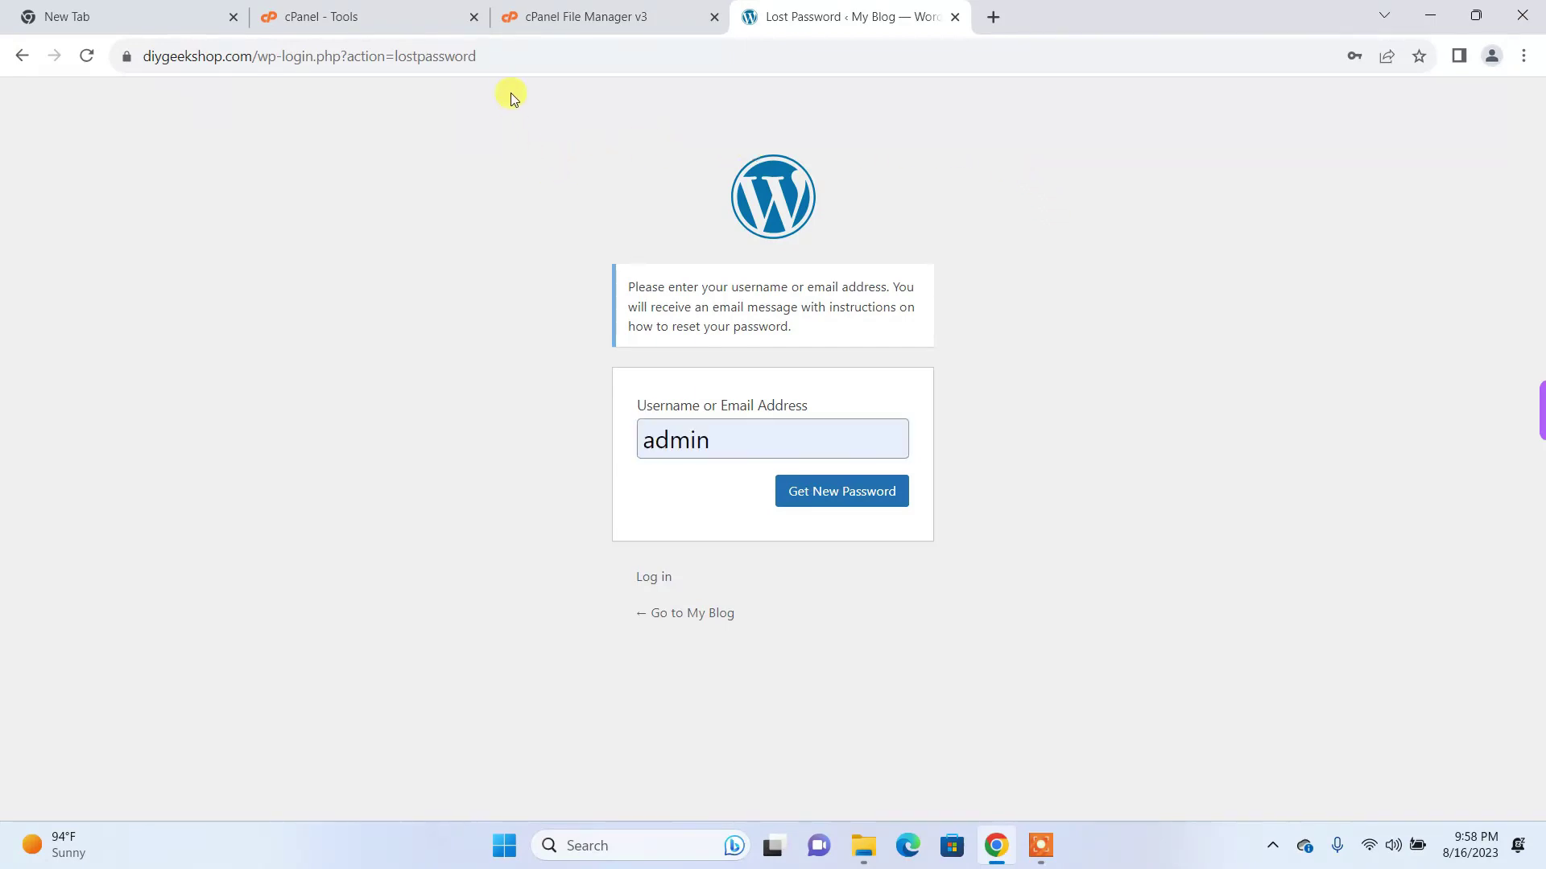
Step: Switch to the cPanel Tools tab and scroll down to the Softaculous Apps Installer scripts
{"action": "left_click", "coordinate": [386, 34]}
{"action": "scroll", "coordinate": [512, 371], "scroll_direction": "down", "scroll_amount": 5}
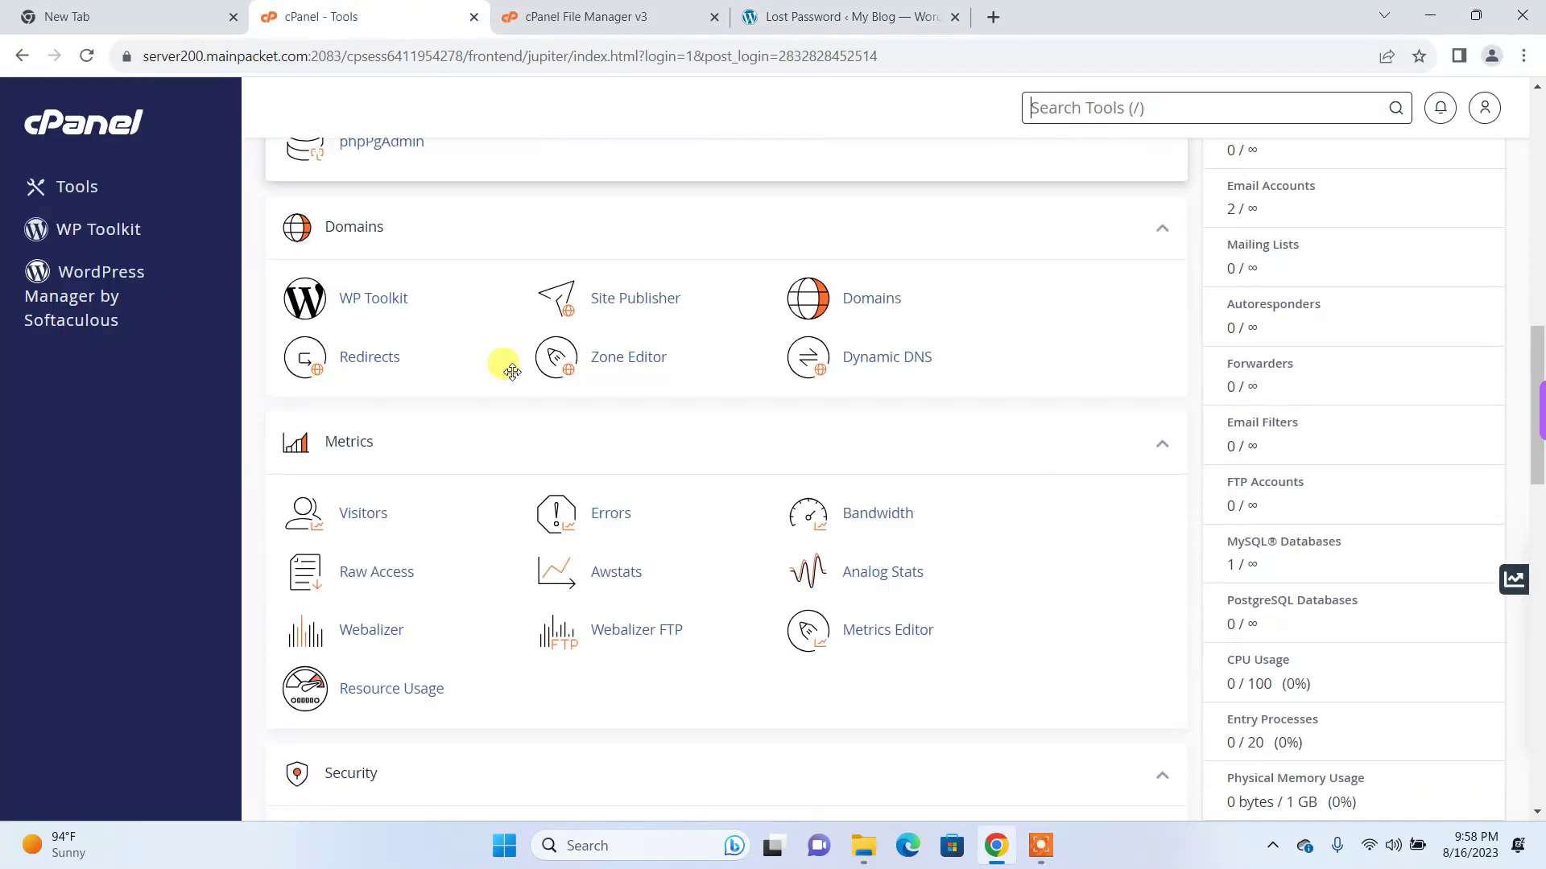
{"action": "scroll", "coordinate": [512, 371], "scroll_direction": "up", "scroll_amount": 10}
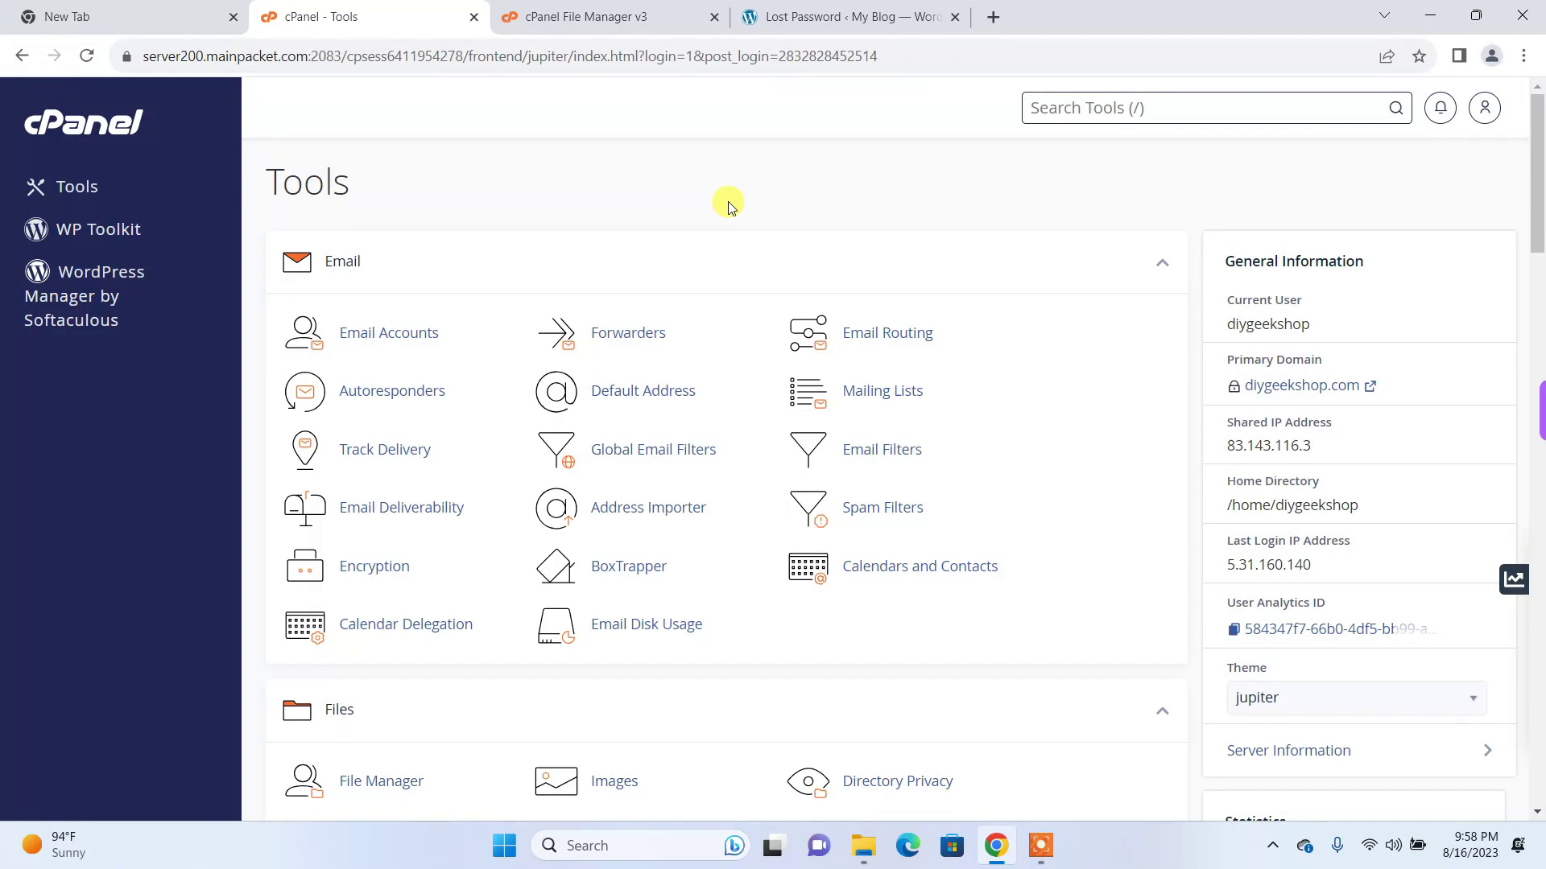
{"action": "scroll", "coordinate": [729, 205], "scroll_direction": "down", "scroll_amount": 4}
{"action": "scroll", "coordinate": [729, 206], "scroll_direction": "up", "scroll_amount": 4}
{"action": "scroll", "coordinate": [729, 205], "scroll_direction": "down", "scroll_amount": 8}
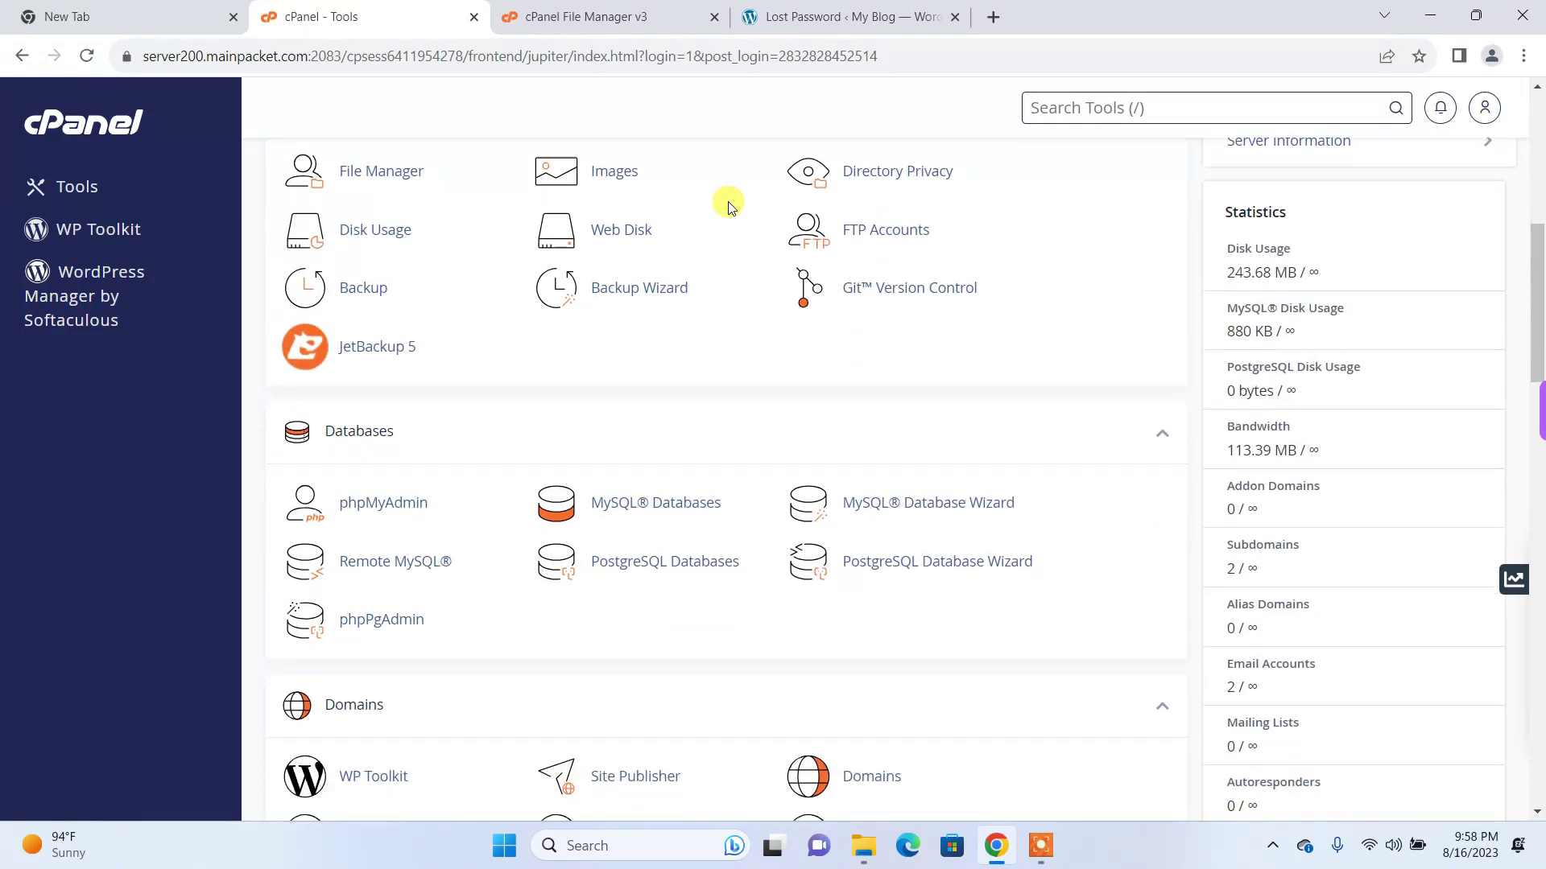
{"action": "scroll", "coordinate": [729, 205], "scroll_direction": "down", "scroll_amount": 15}
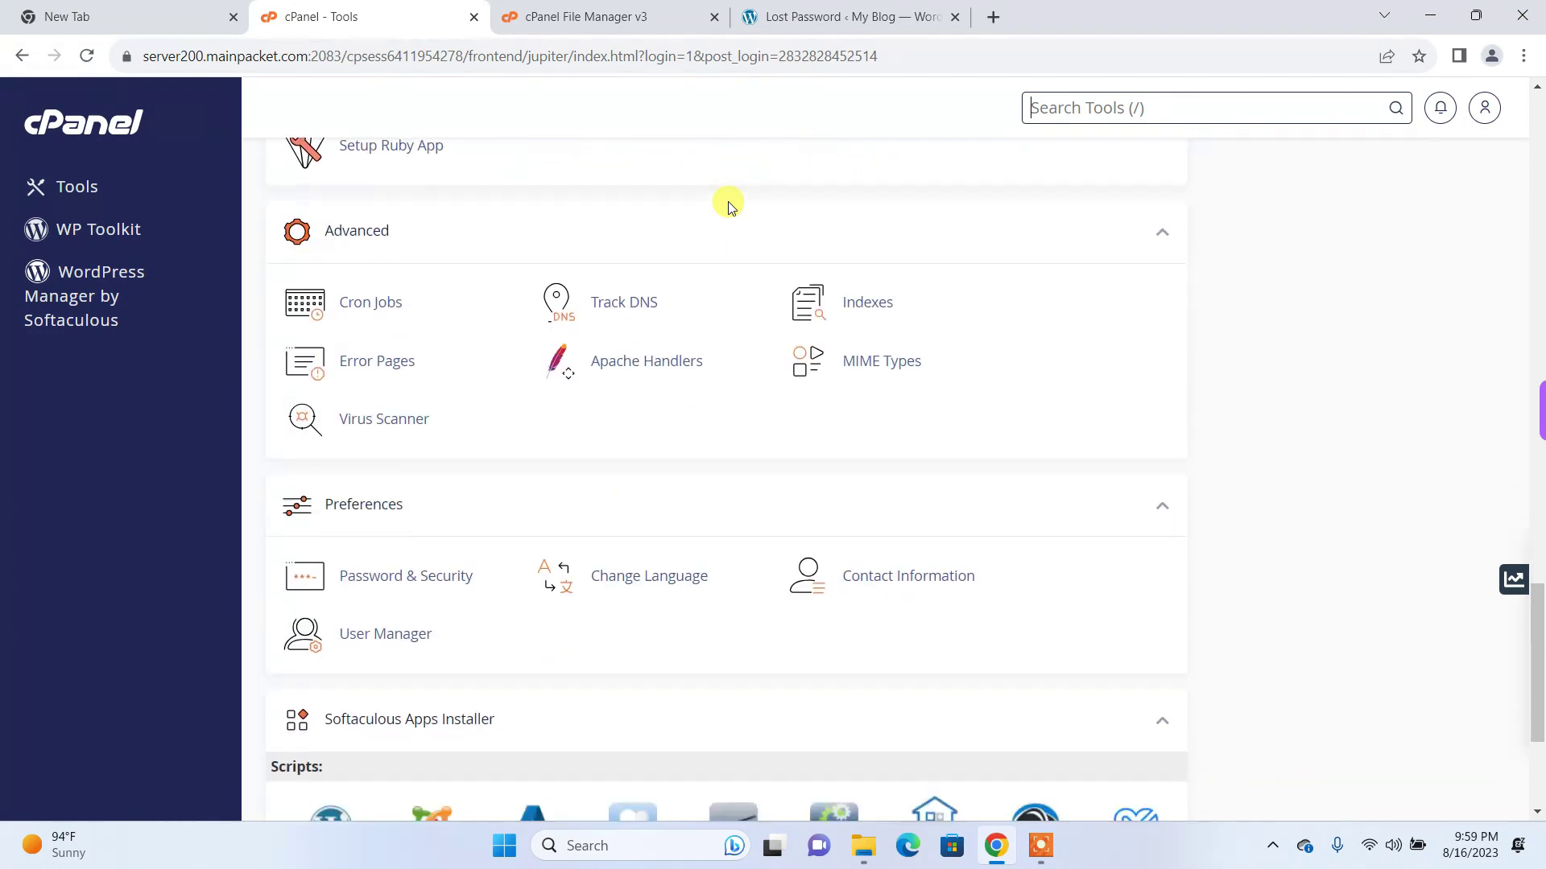
{"action": "scroll", "coordinate": [729, 206], "scroll_direction": "down", "scroll_amount": 3}
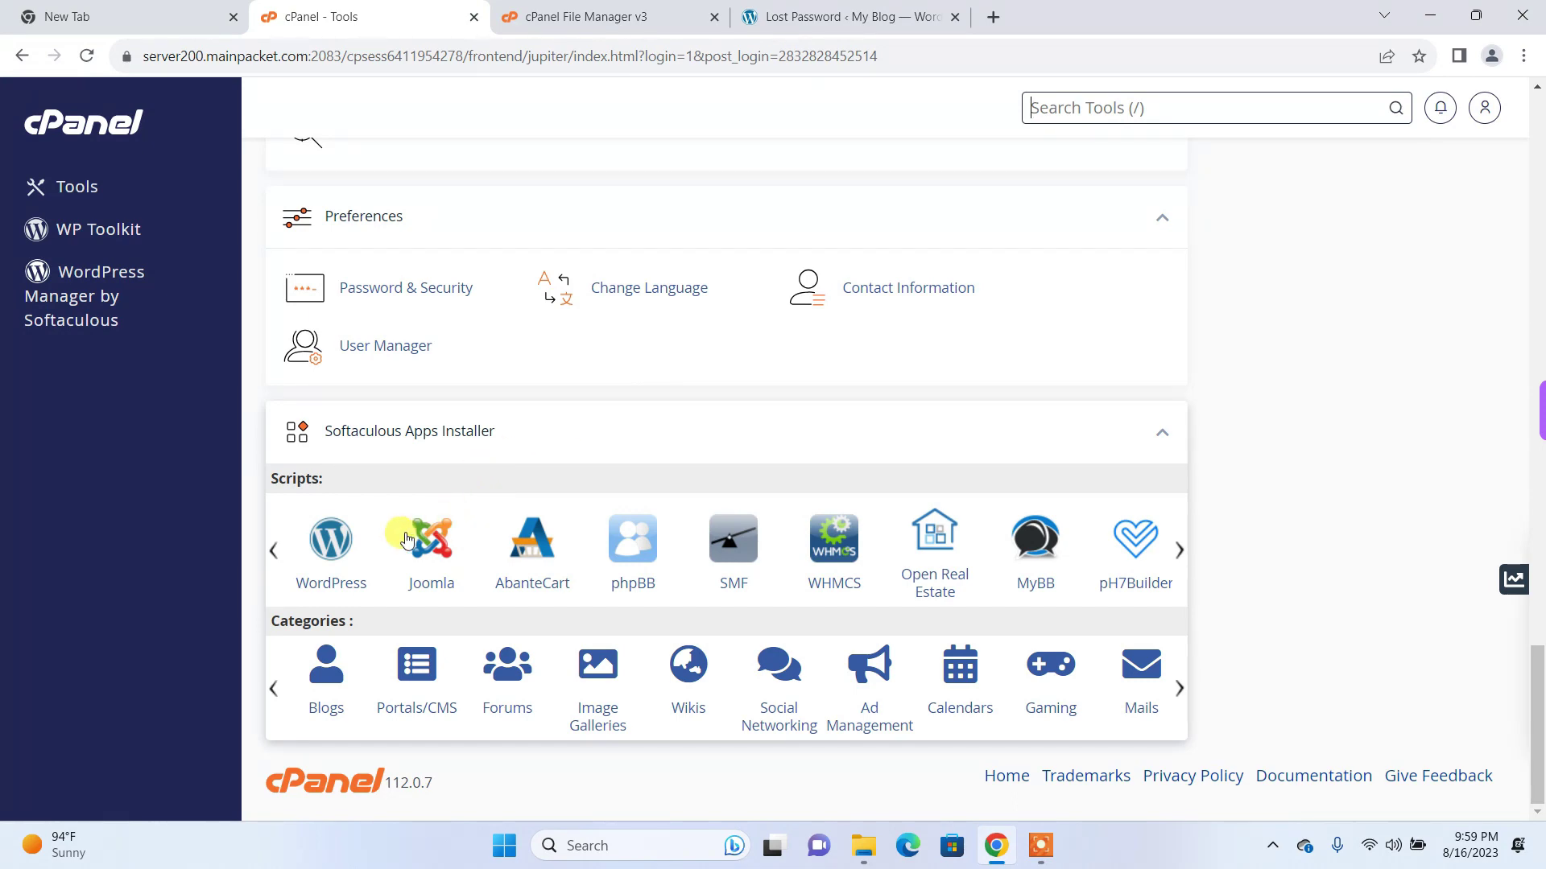
Step: Open Softaculous's WordPress page and log into the diygeekshop.com installation's dashboard as admin
{"action": "left_click", "coordinate": [327, 546]}
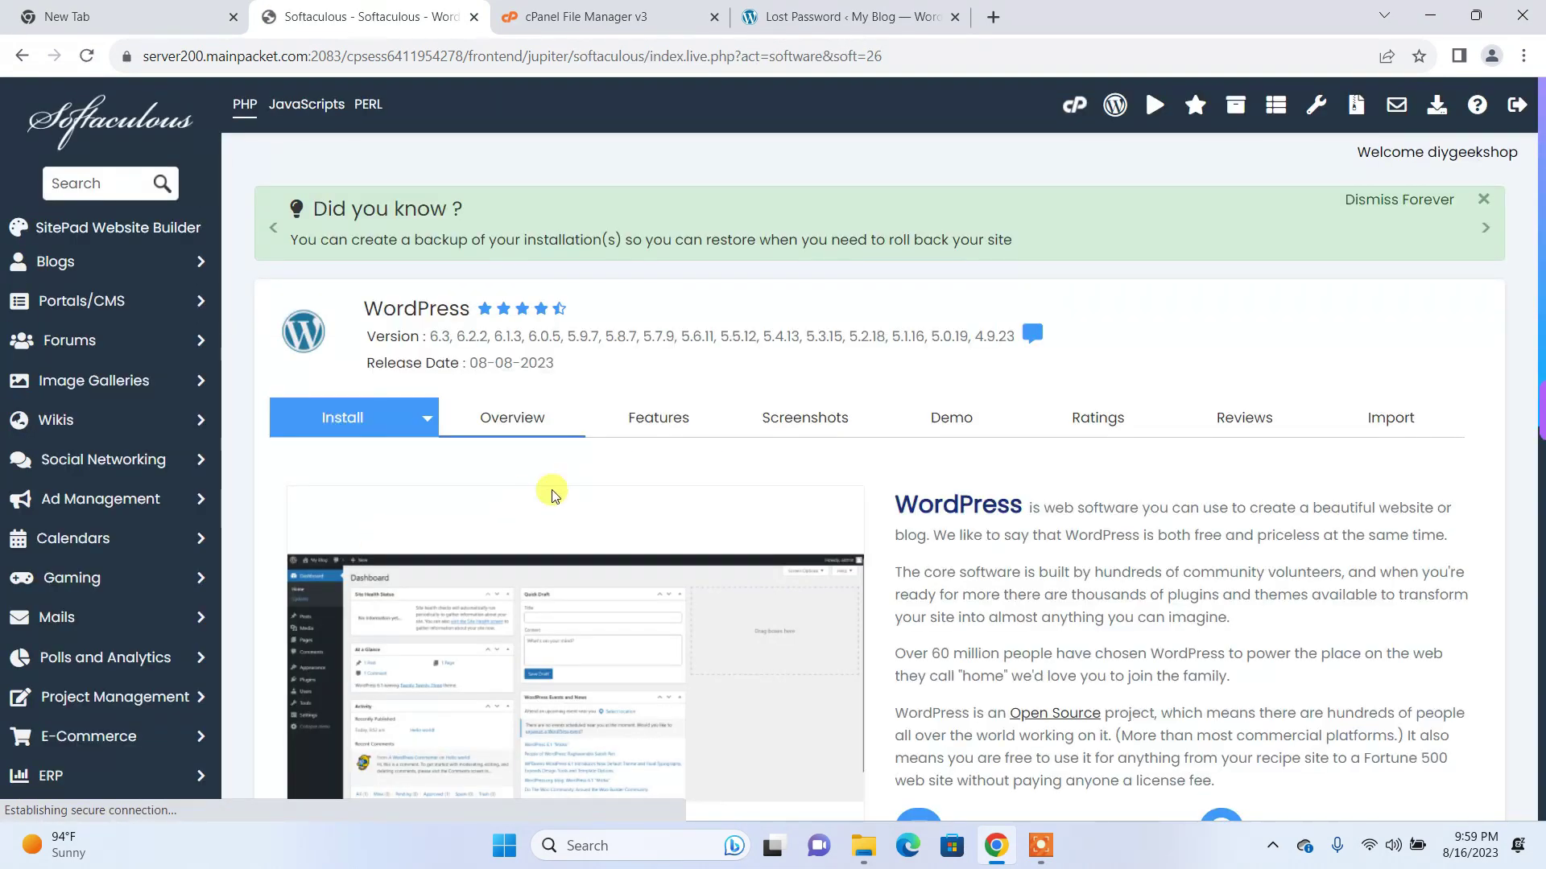
{"action": "scroll", "coordinate": [564, 493], "scroll_direction": "down", "scroll_amount": 7}
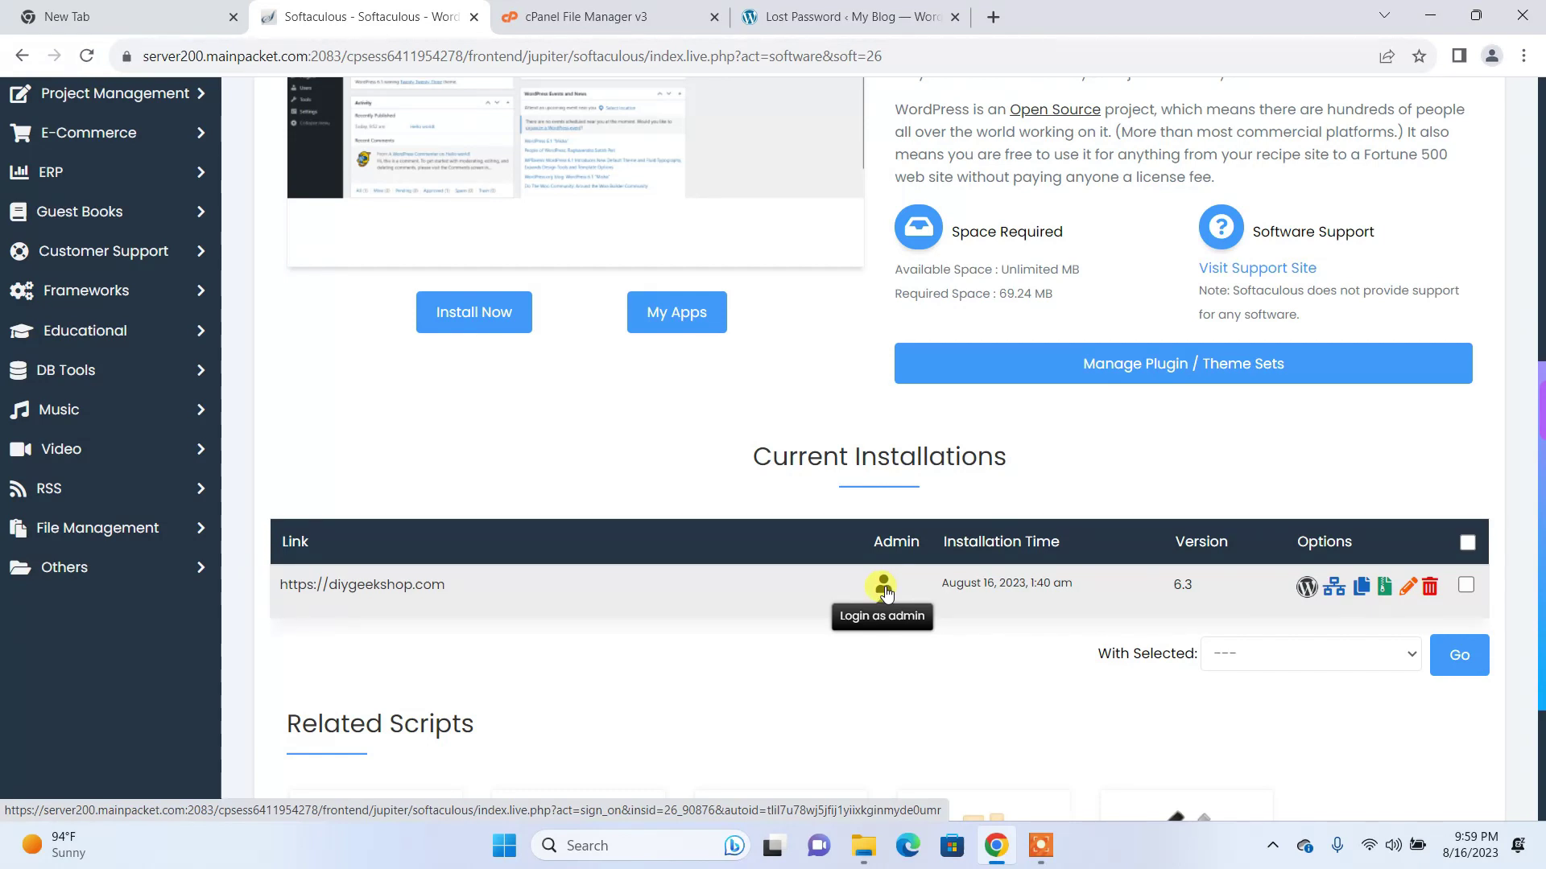
{"action": "left_click", "coordinate": [885, 591]}
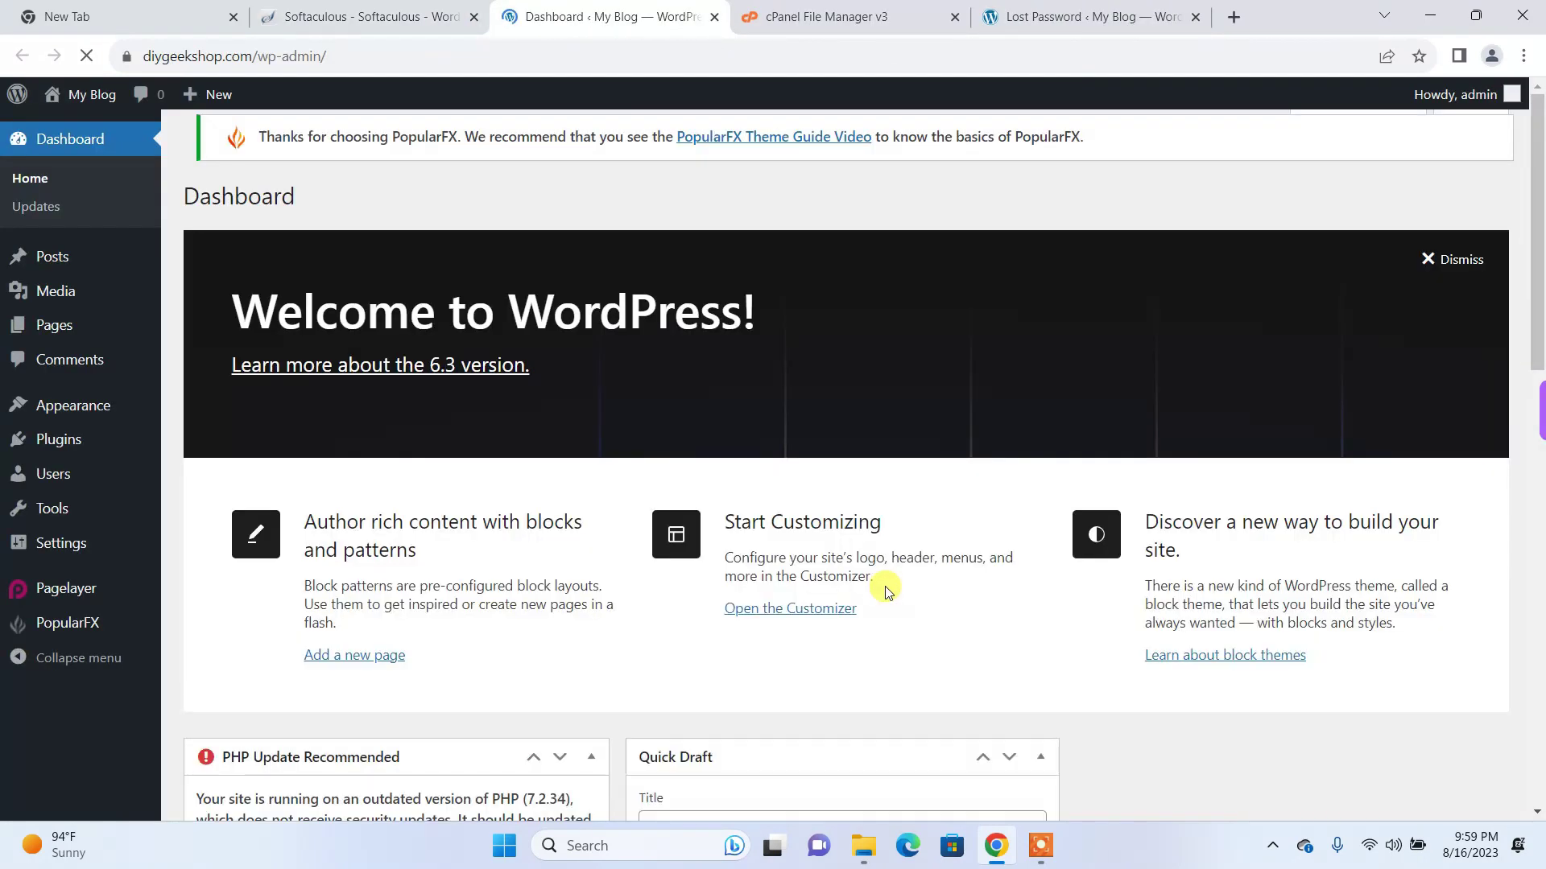
{"action": "left_click", "coordinate": [1449, 259]}
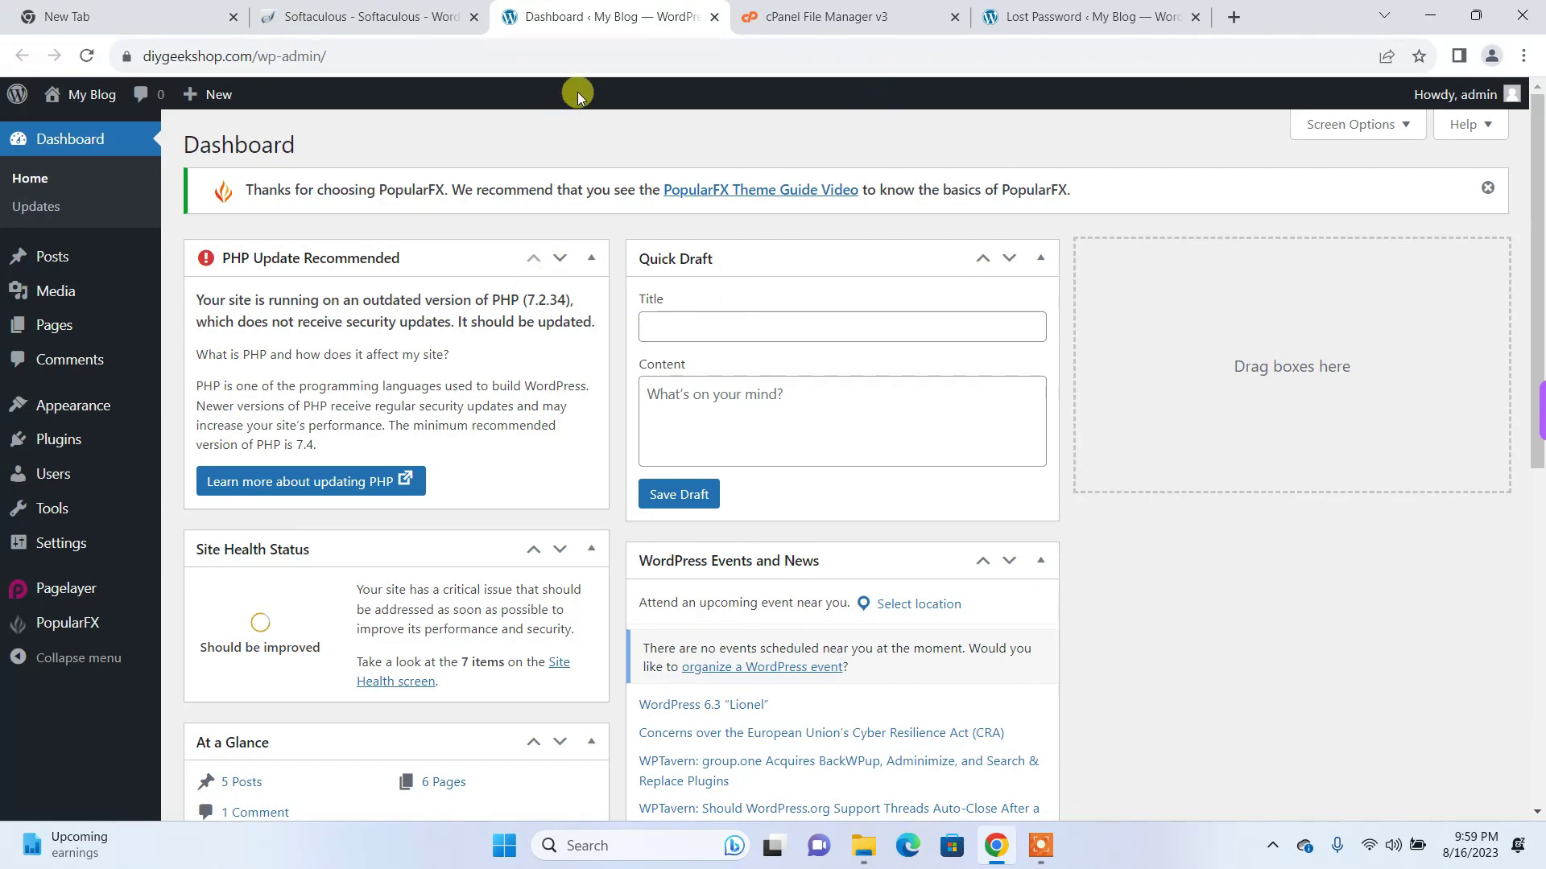
{"action": "left_click", "coordinate": [375, 16]}
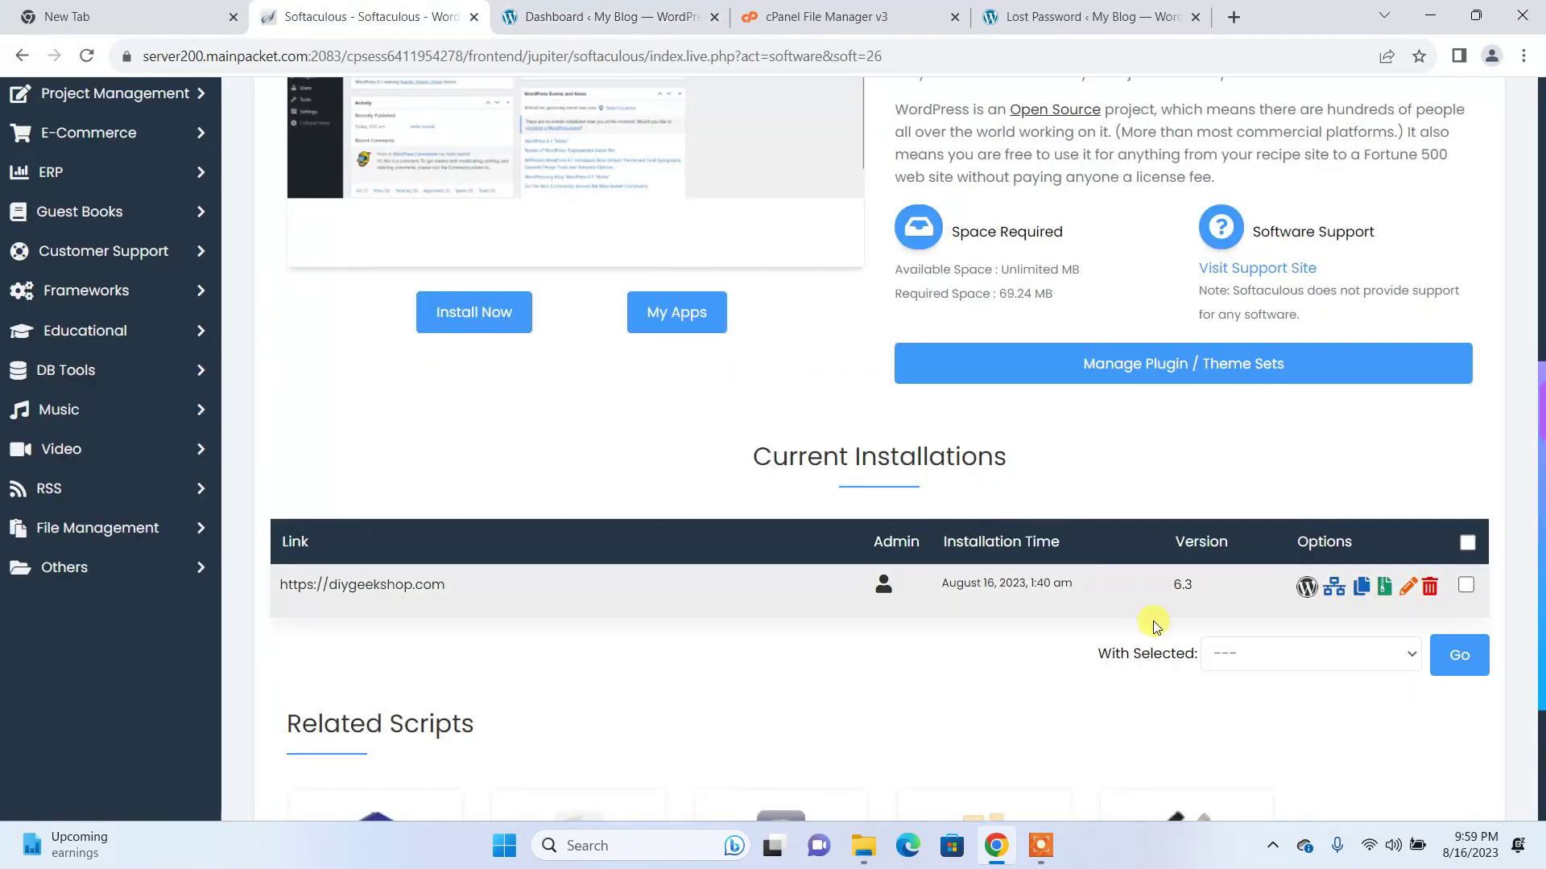
{"action": "left_click", "coordinate": [1415, 587]}
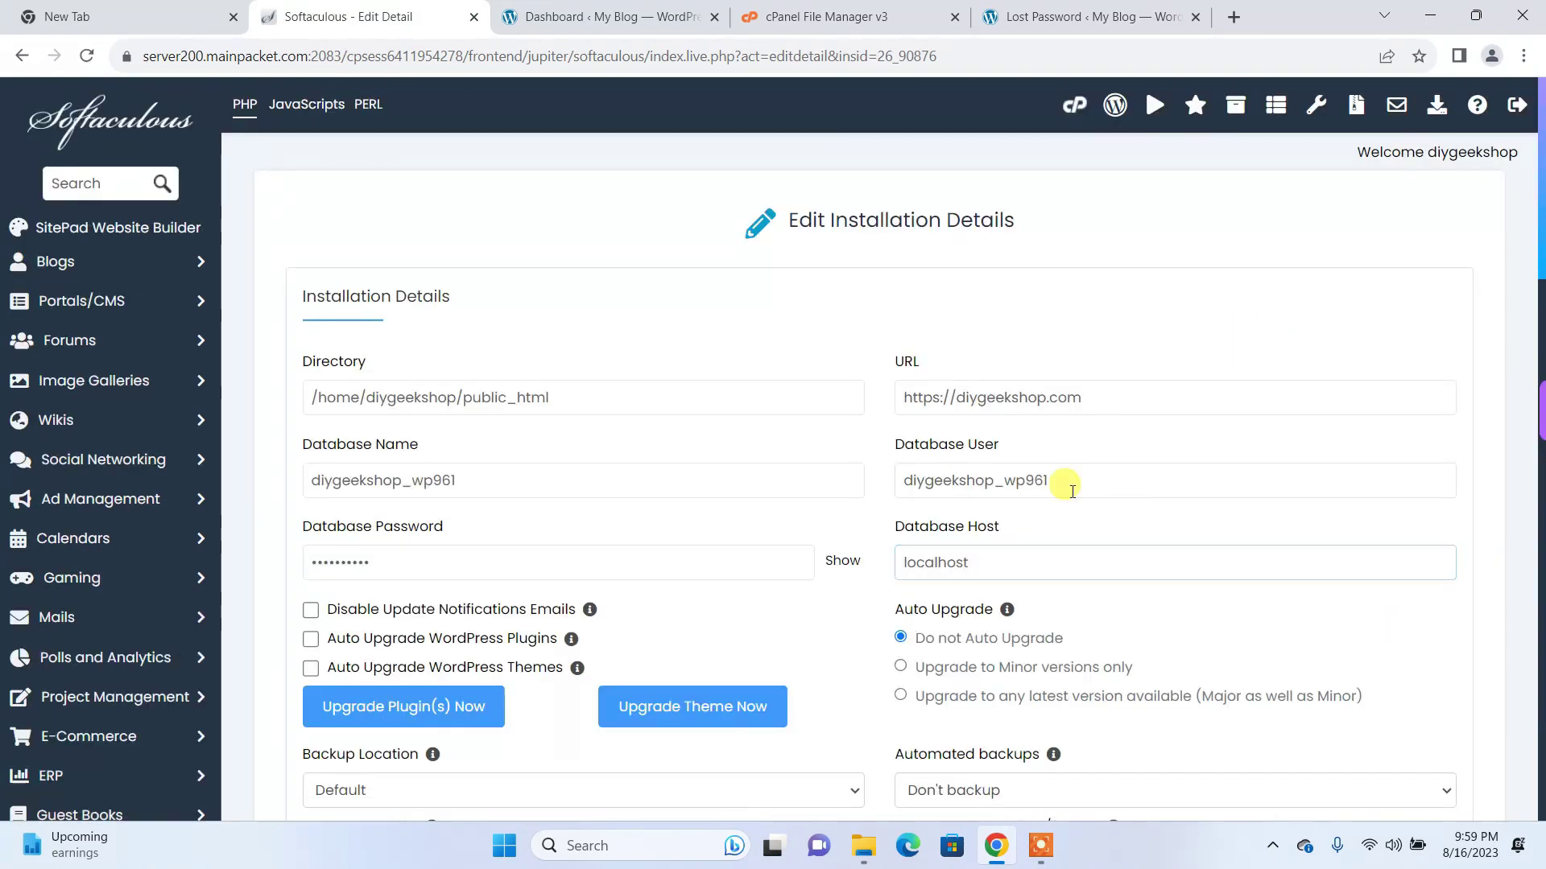
{"action": "left_click", "coordinate": [493, 563]}
{"action": "scroll", "coordinate": [708, 540], "scroll_direction": "down", "scroll_amount": 3}
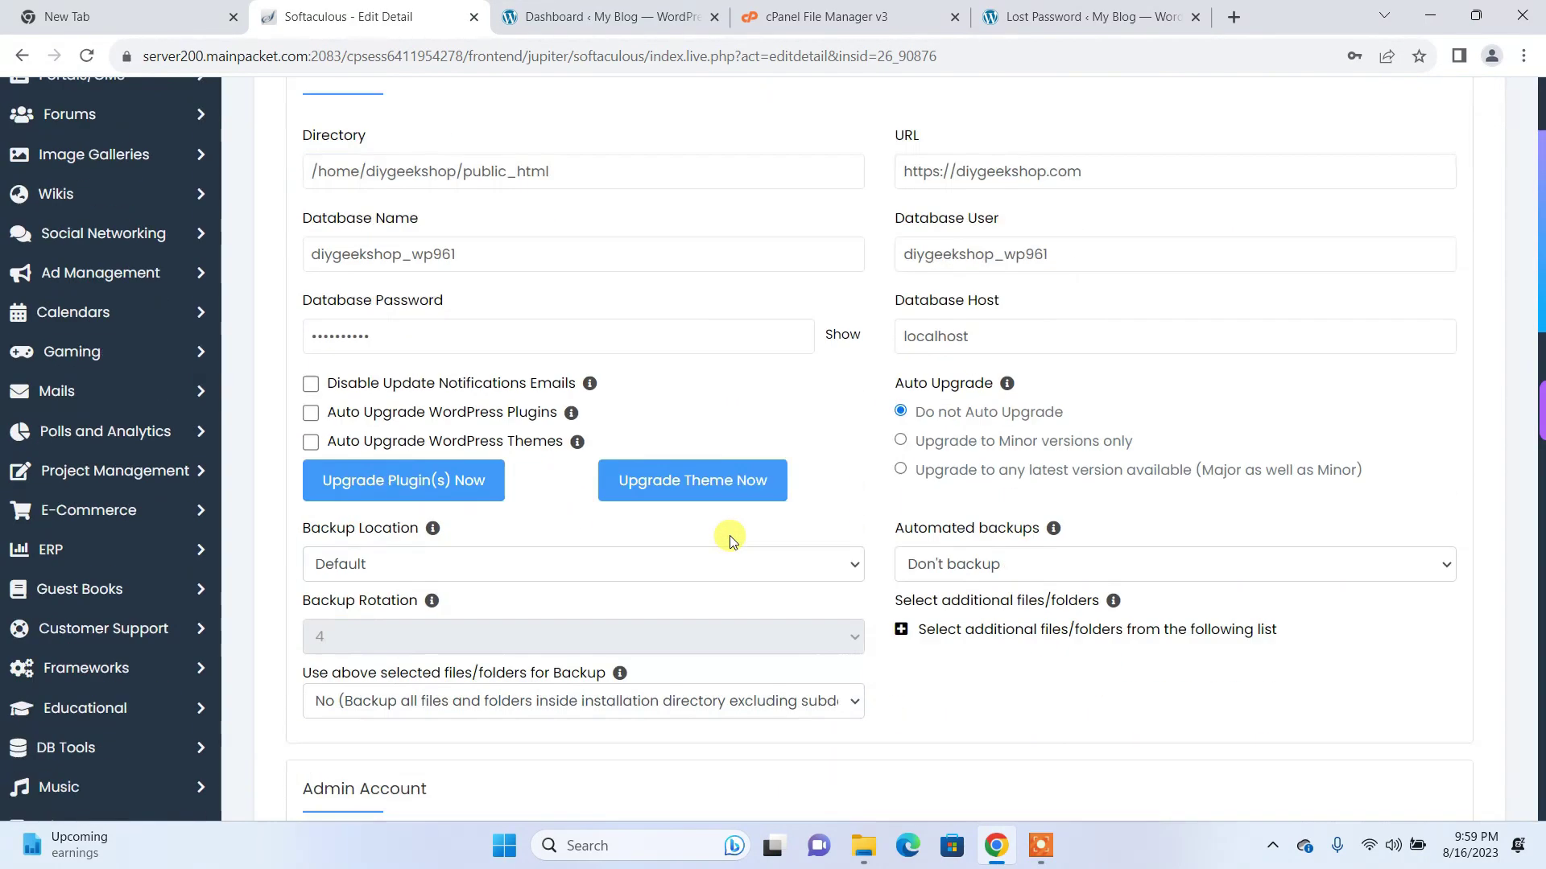
{"action": "scroll", "coordinate": [730, 541], "scroll_direction": "down", "scroll_amount": 5}
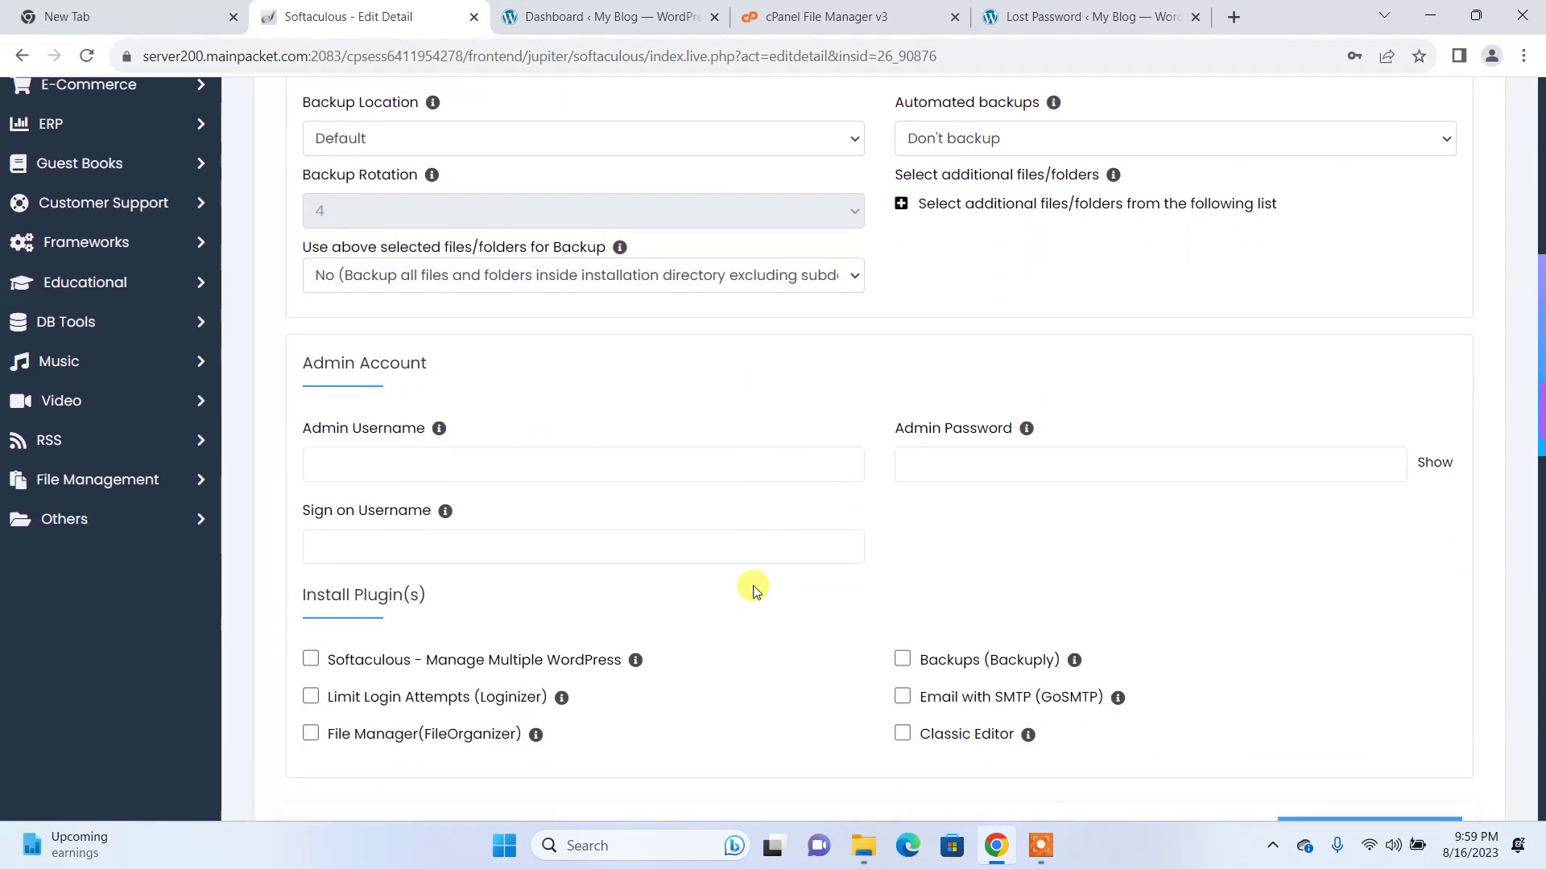
{"action": "scroll", "coordinate": [752, 592], "scroll_direction": "up", "scroll_amount": 2}
{"action": "left_click", "coordinate": [459, 314]}
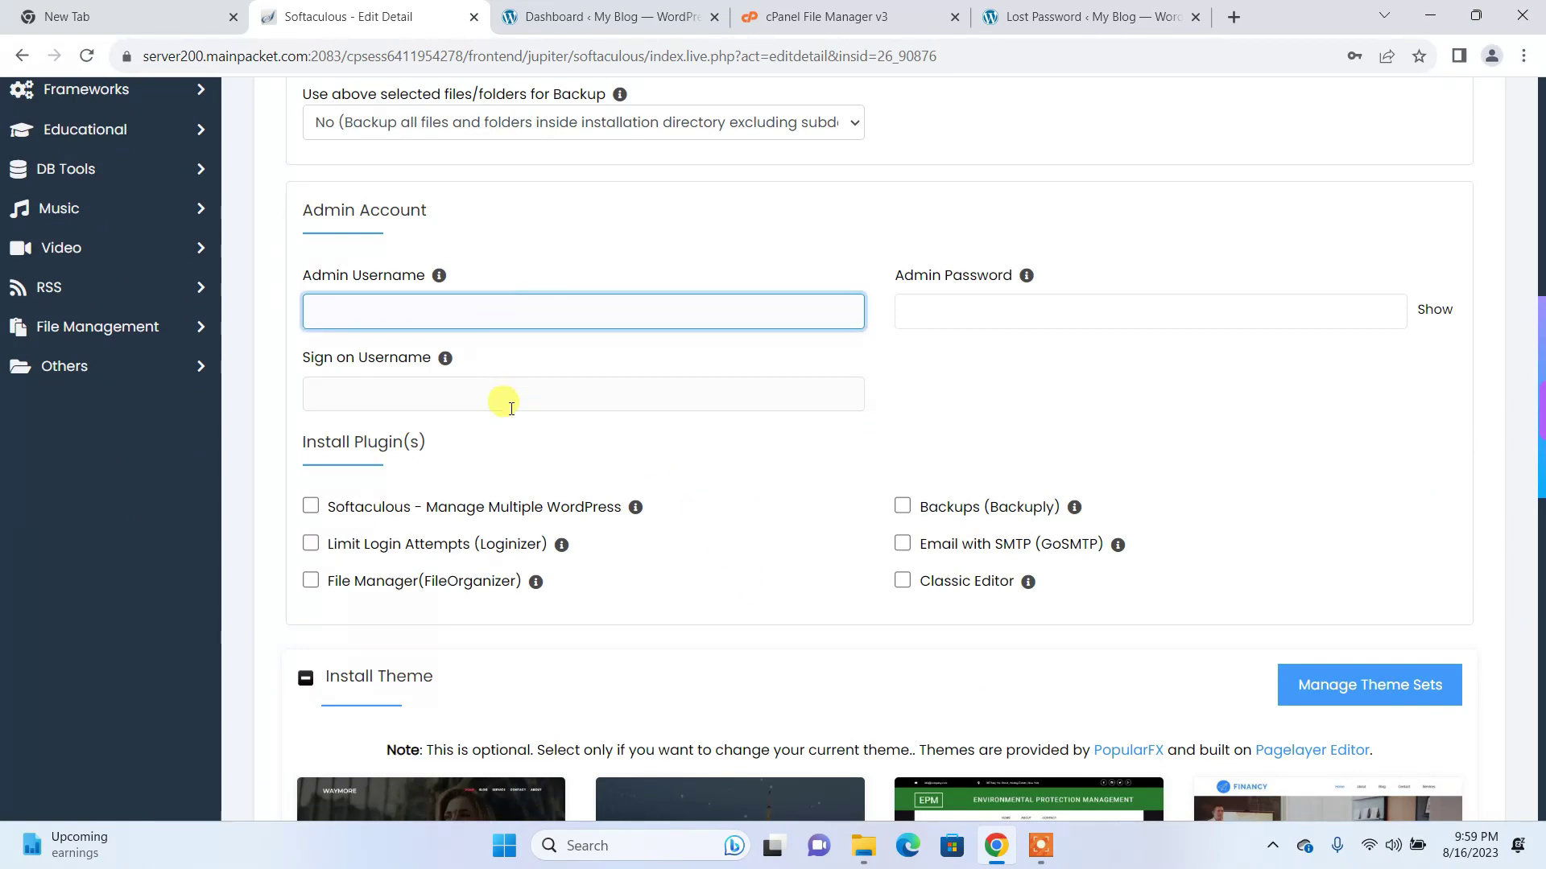
{"action": "left_click", "coordinate": [528, 392]}
{"action": "left_click", "coordinate": [978, 310]}
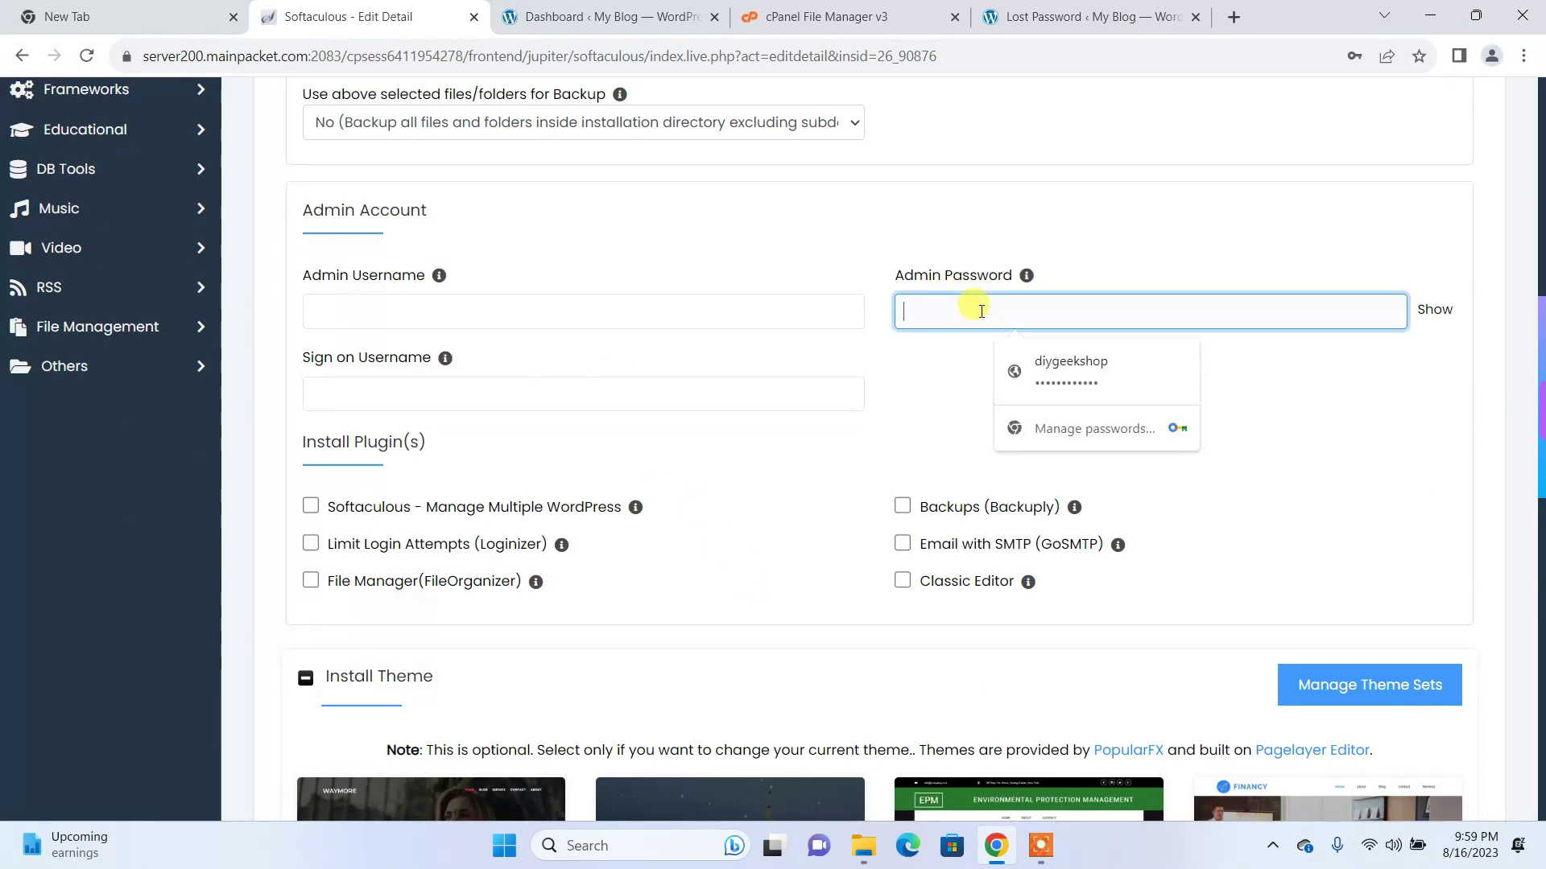
{"action": "scroll", "coordinate": [1012, 607], "scroll_direction": "down", "scroll_amount": 8}
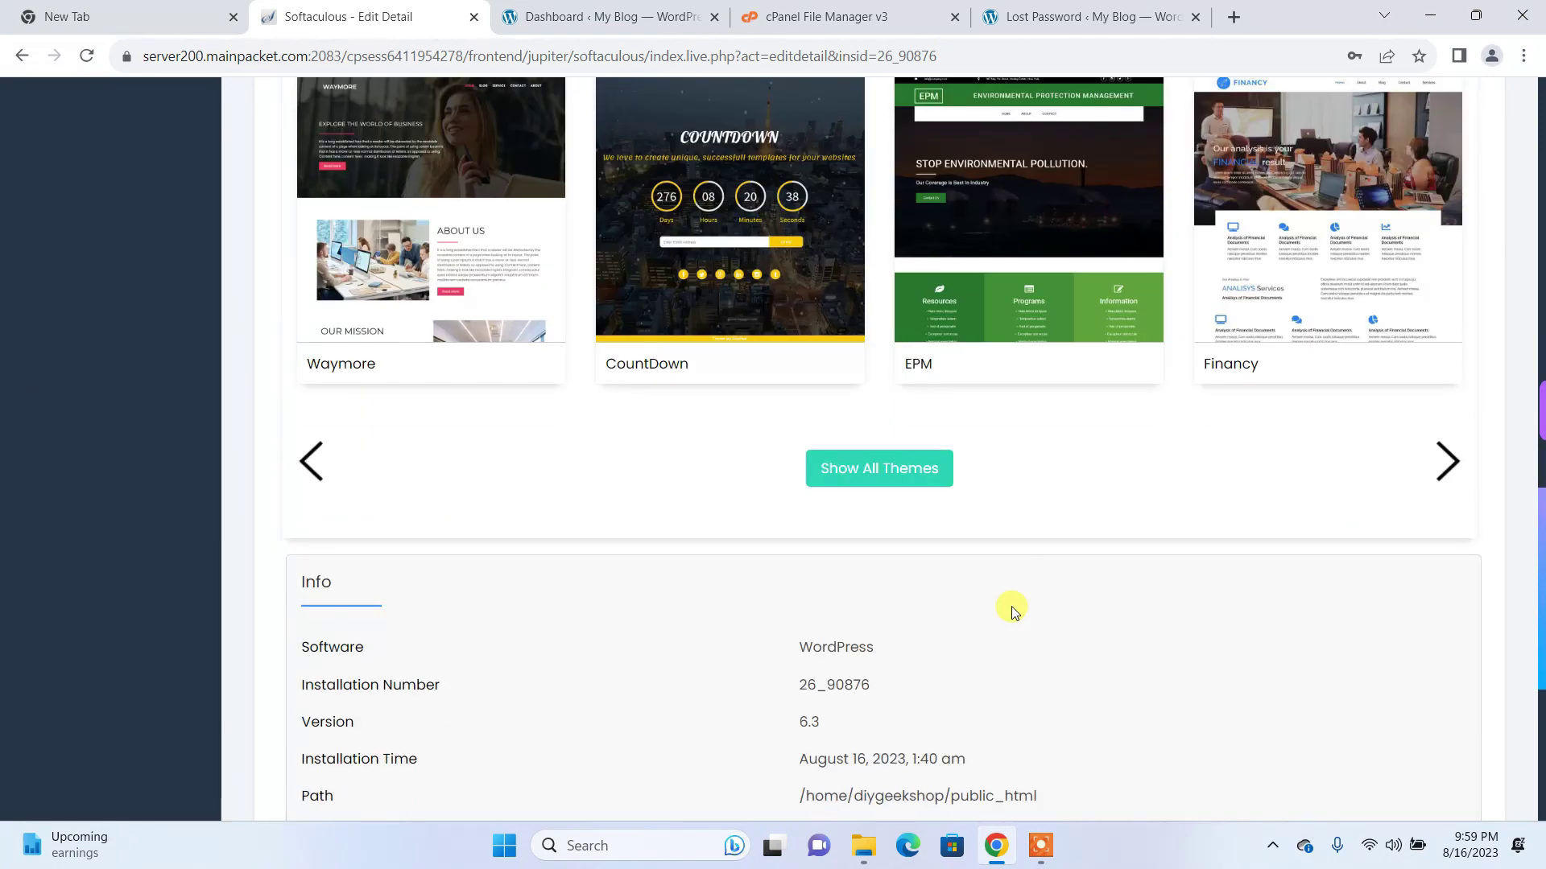
{"action": "scroll", "coordinate": [973, 581], "scroll_direction": "down", "scroll_amount": 5}
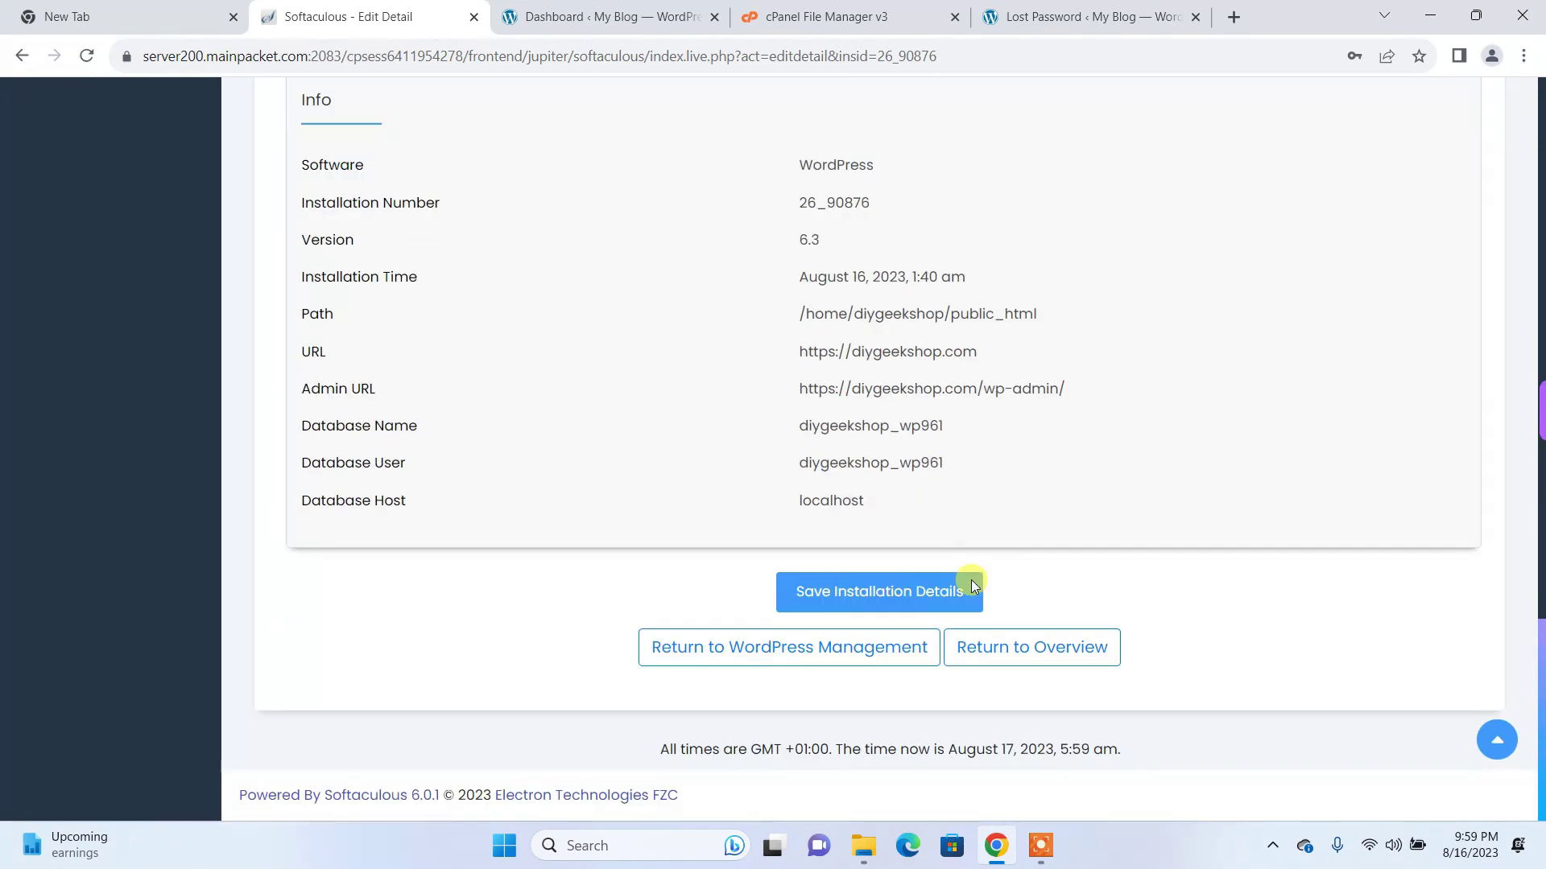
{"action": "left_click", "coordinate": [863, 600]}
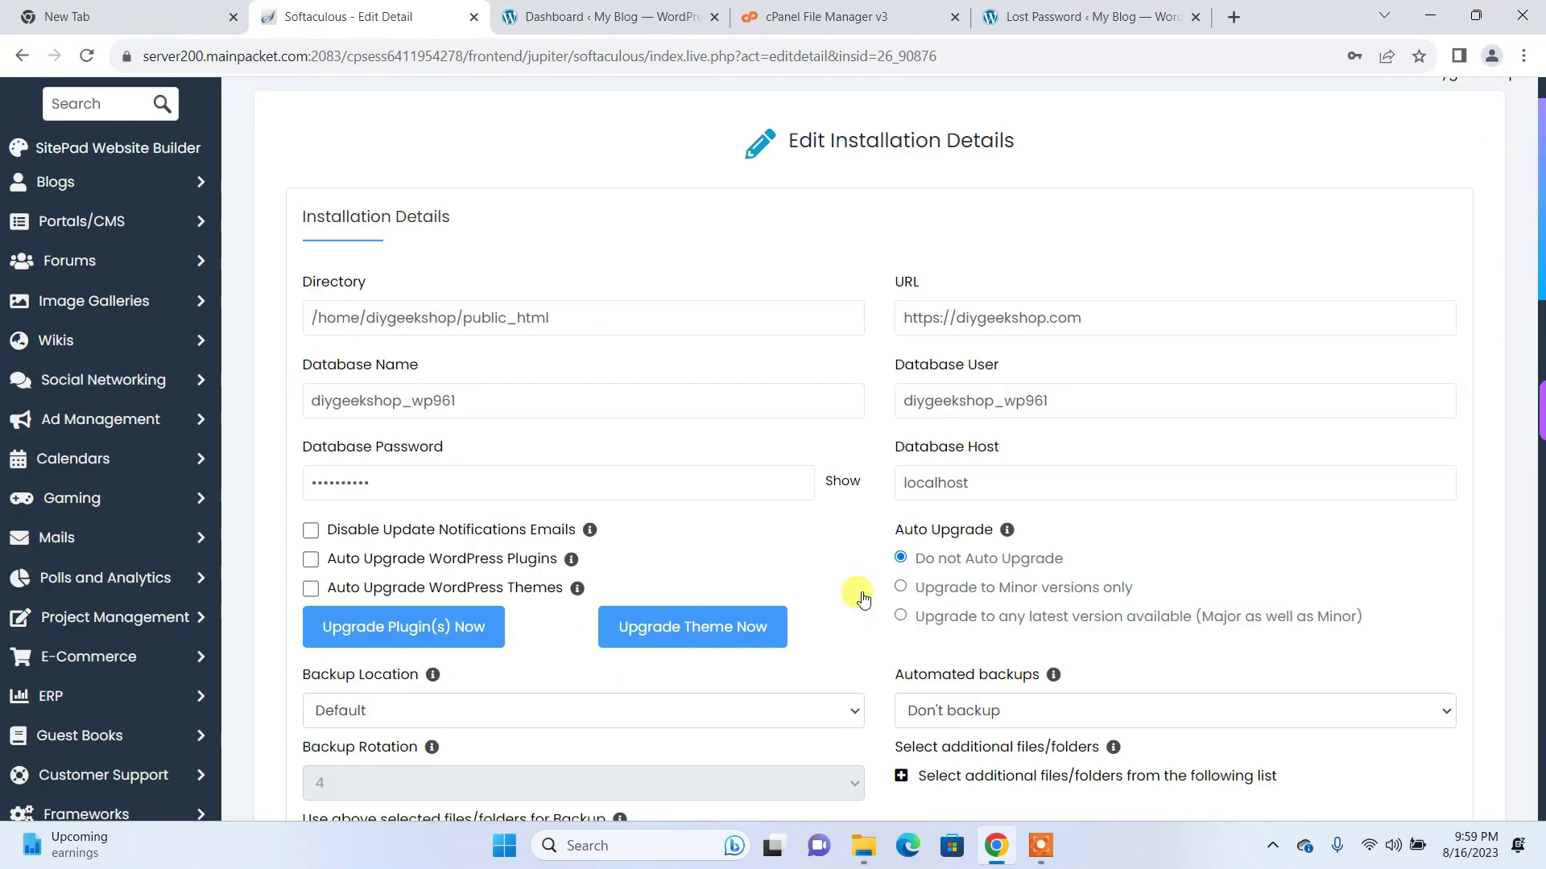
{"action": "left_click", "coordinate": [757, 481]}
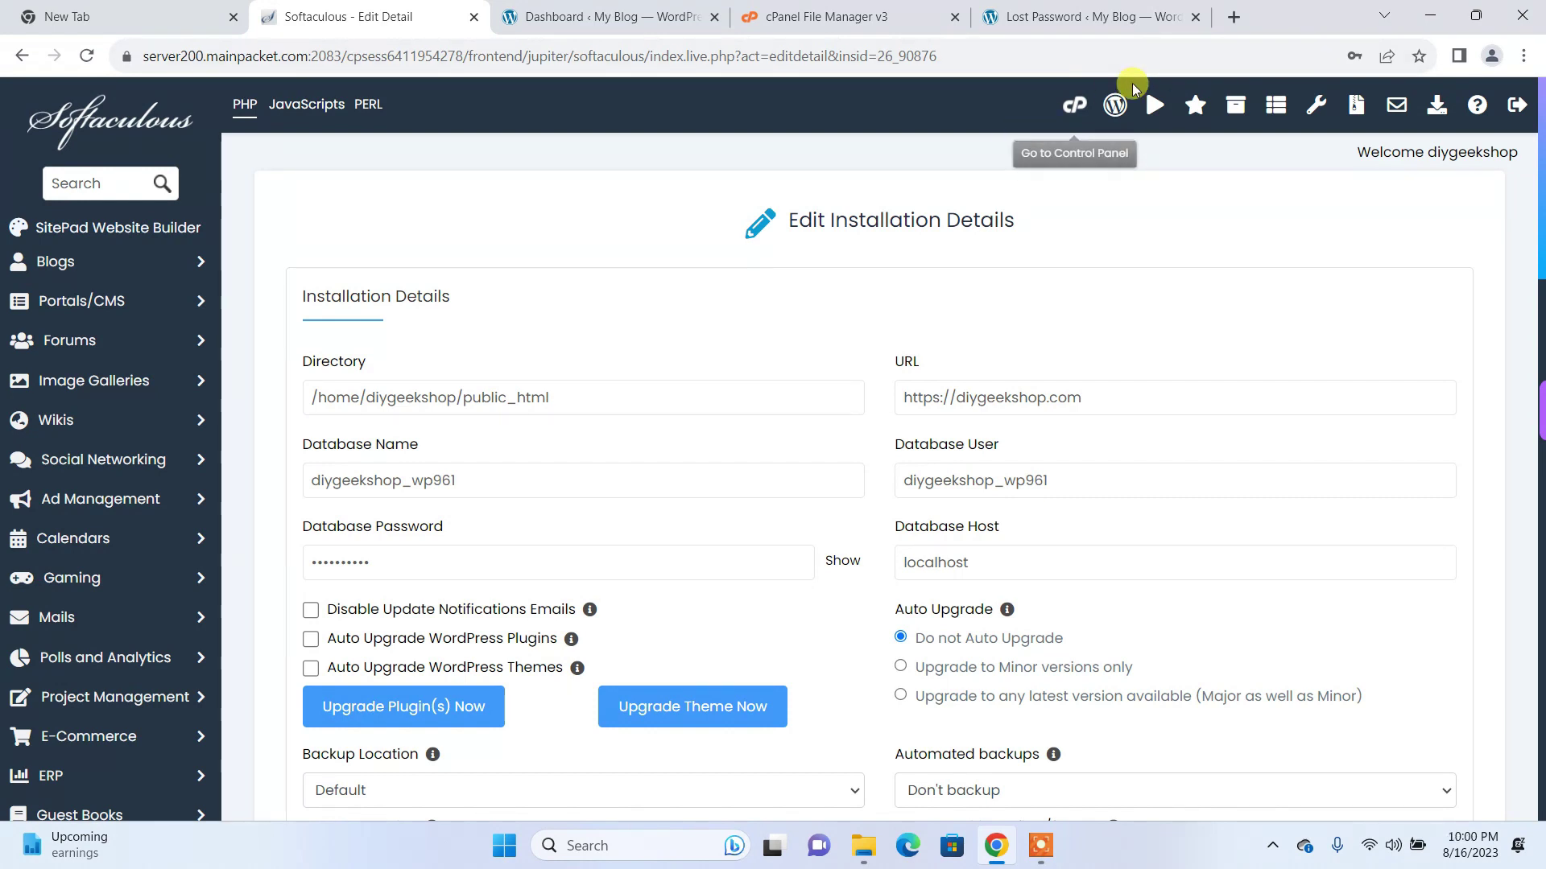
Step: Return to the cPanel Tools home and scroll to the Files and Databases sections
{"action": "left_click", "coordinate": [1072, 105]}
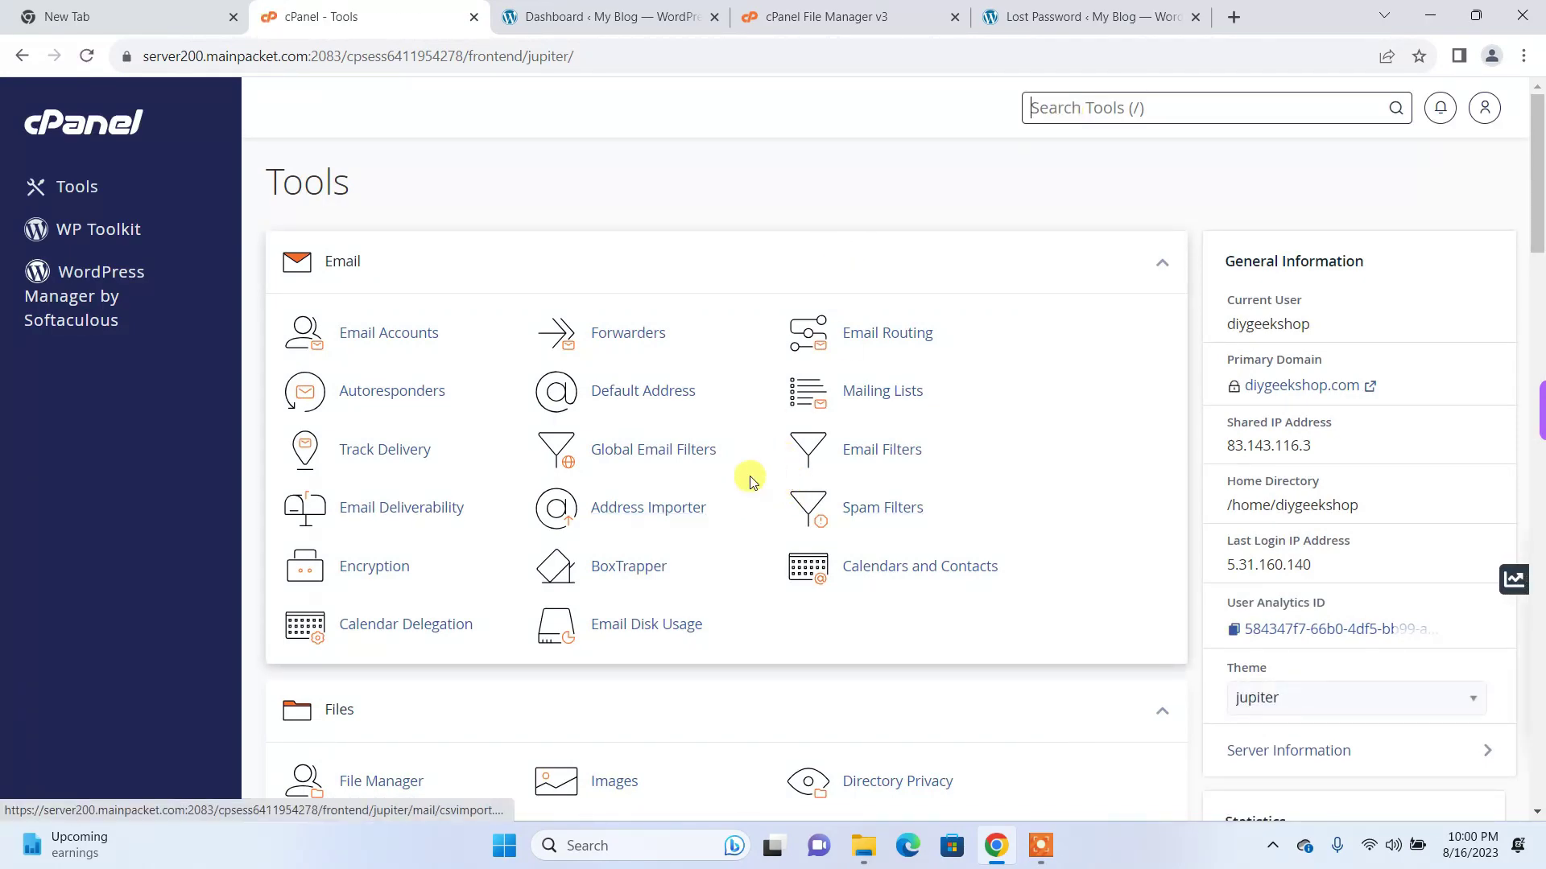
{"action": "scroll", "coordinate": [750, 475], "scroll_direction": "down", "scroll_amount": 3}
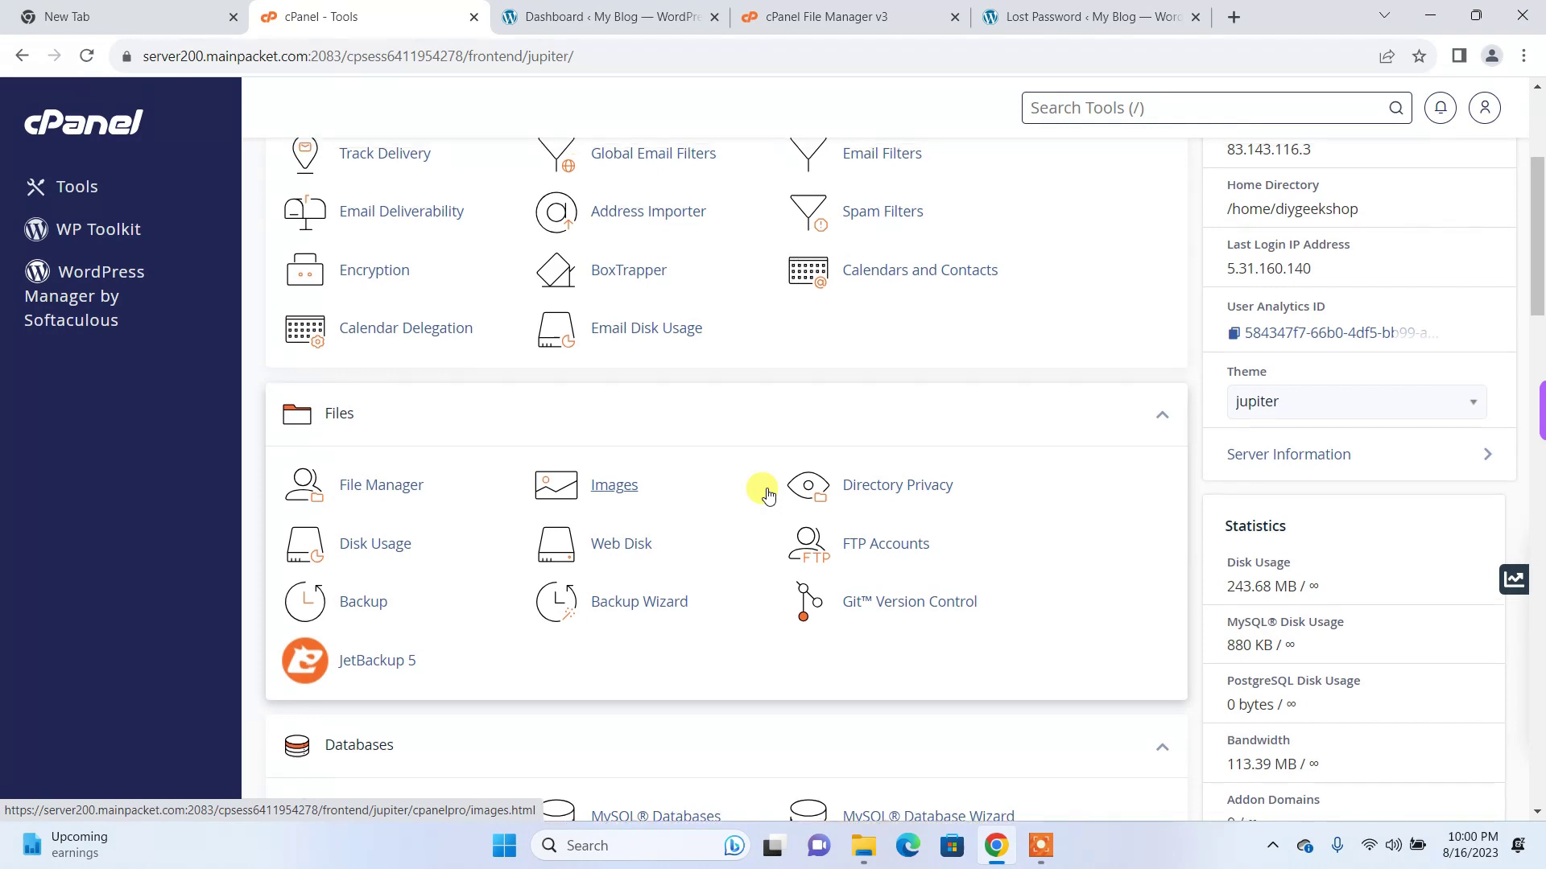
{"action": "scroll", "coordinate": [767, 495], "scroll_direction": "up", "scroll_amount": 2}
{"action": "scroll", "coordinate": [767, 494], "scroll_direction": "down", "scroll_amount": 4}
{"action": "scroll", "coordinate": [767, 494], "scroll_direction": "down", "scroll_amount": 3}
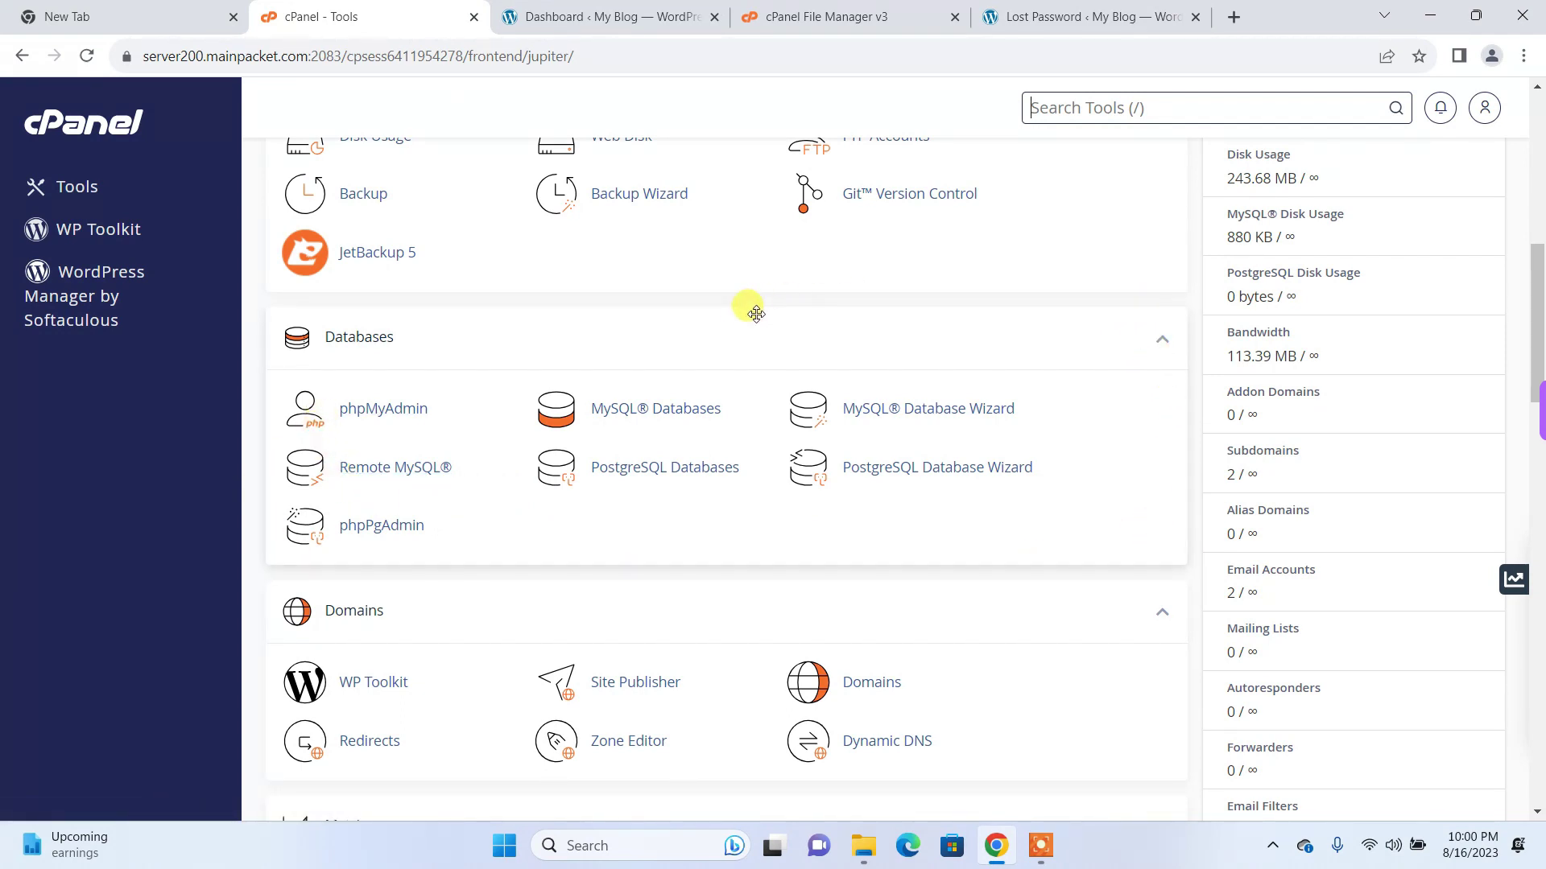
{"action": "key", "text": "/"}
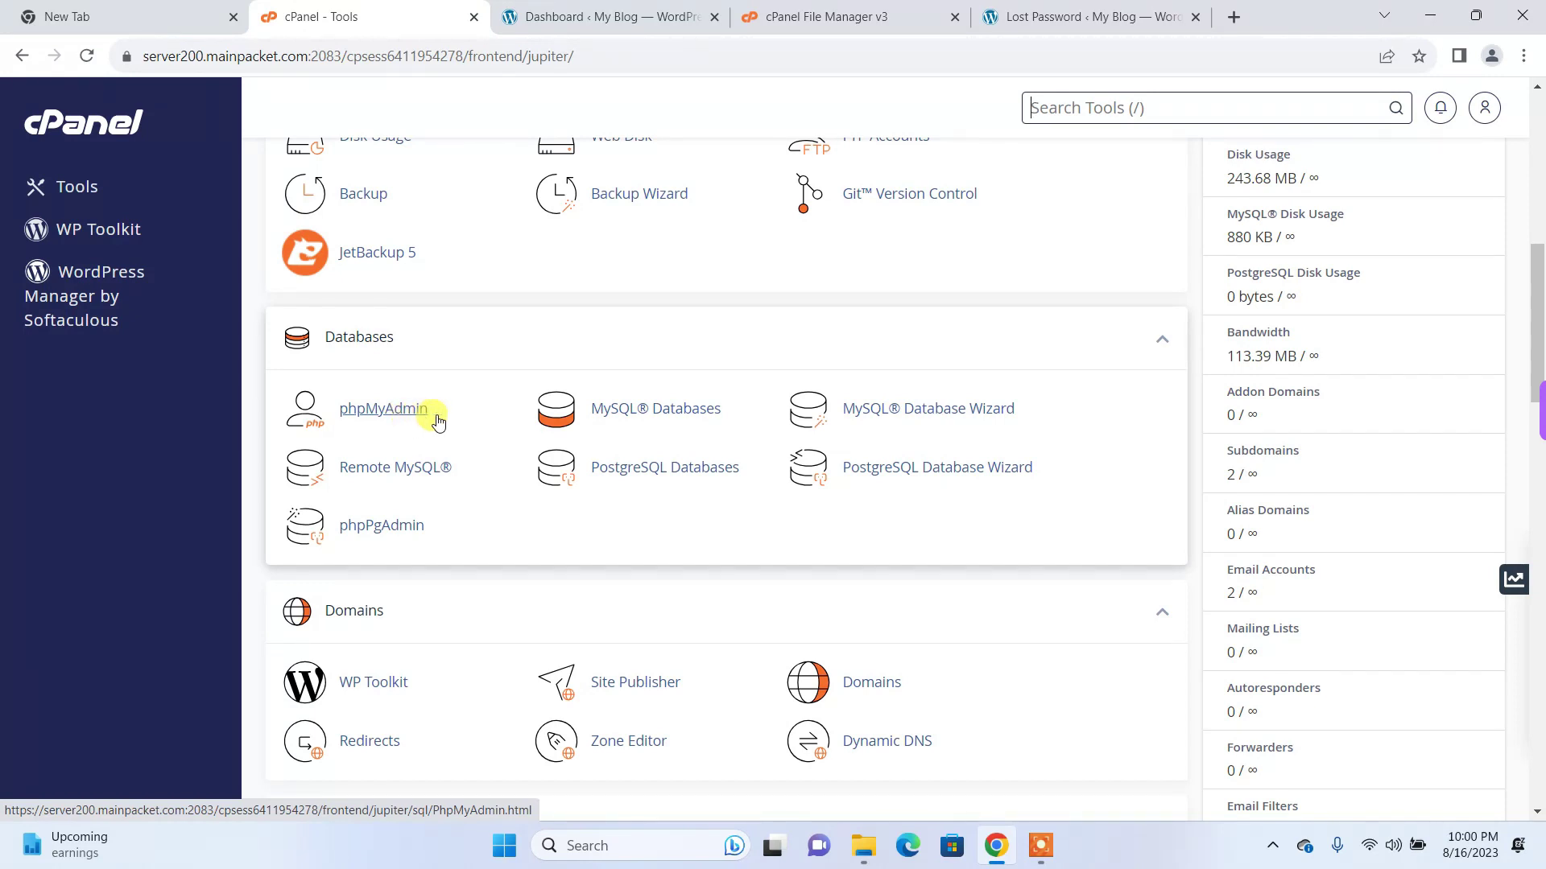
{"action": "scroll", "coordinate": [603, 382], "scroll_direction": "up", "scroll_amount": 1}
{"action": "scroll", "coordinate": [602, 381], "scroll_direction": "up", "scroll_amount": 2}
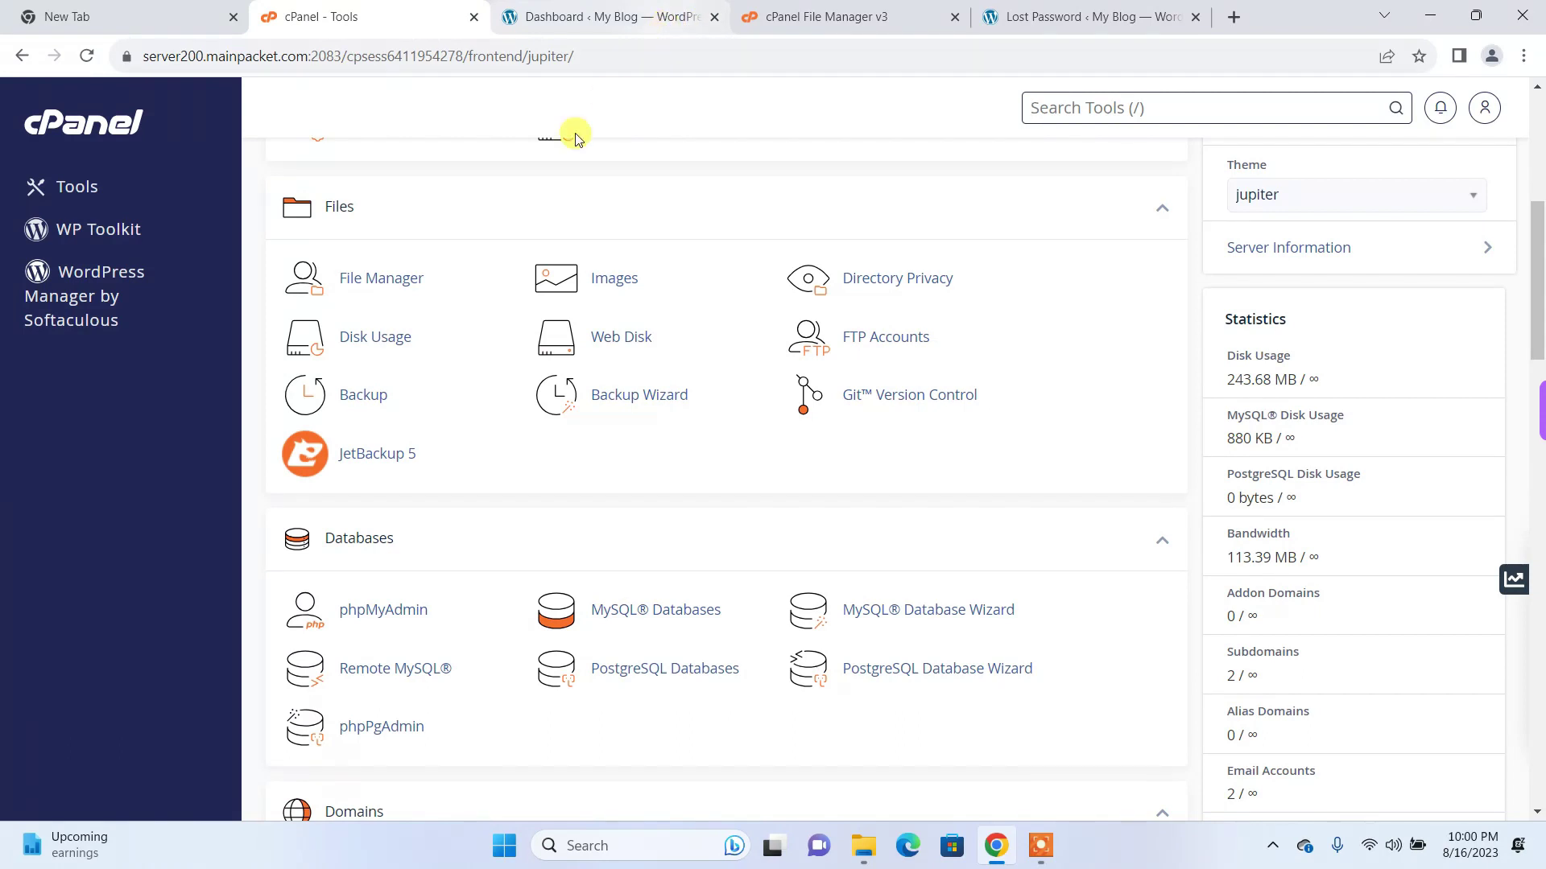
Step: In File Manager, open public_html and launch wp-config.php in the code editor
{"action": "left_click", "coordinate": [415, 278]}
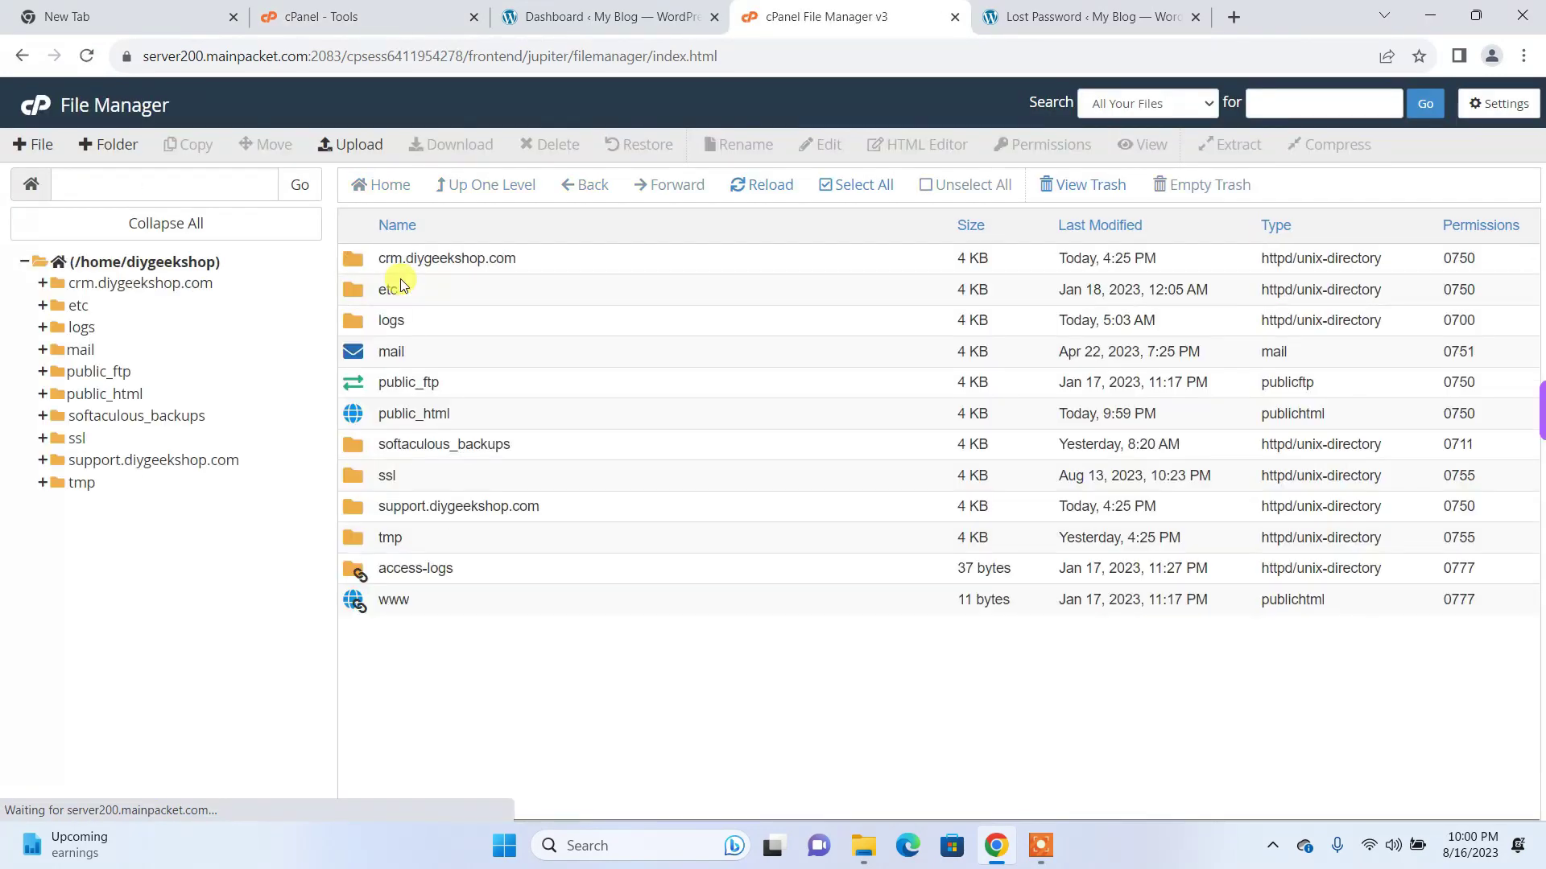
{"action": "double_click", "coordinate": [345, 411]}
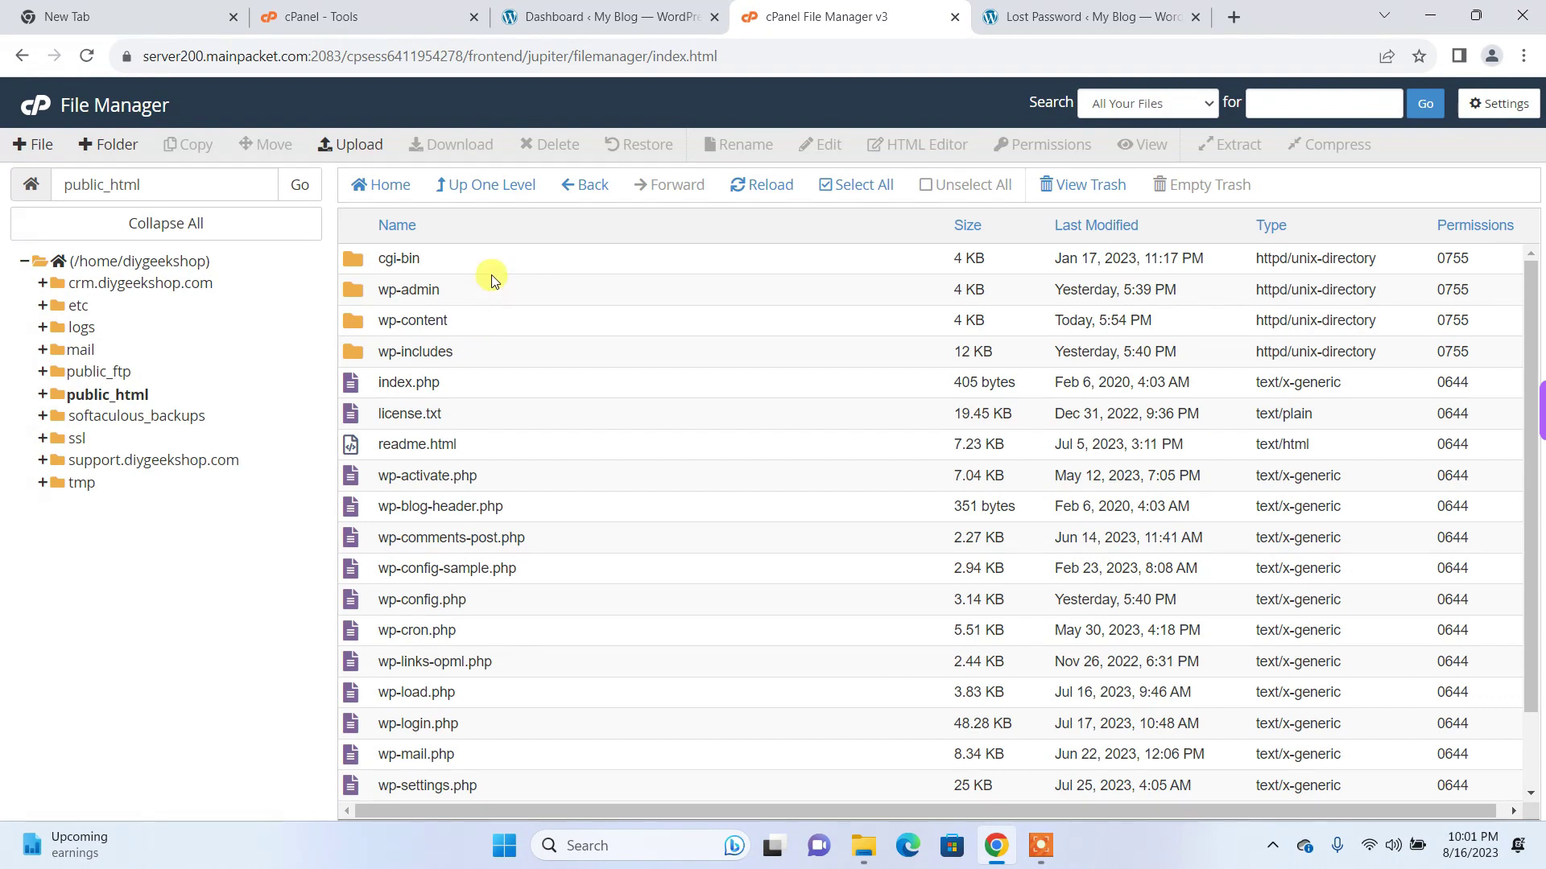
{"action": "scroll", "coordinate": [487, 555], "scroll_direction": "down", "scroll_amount": 2}
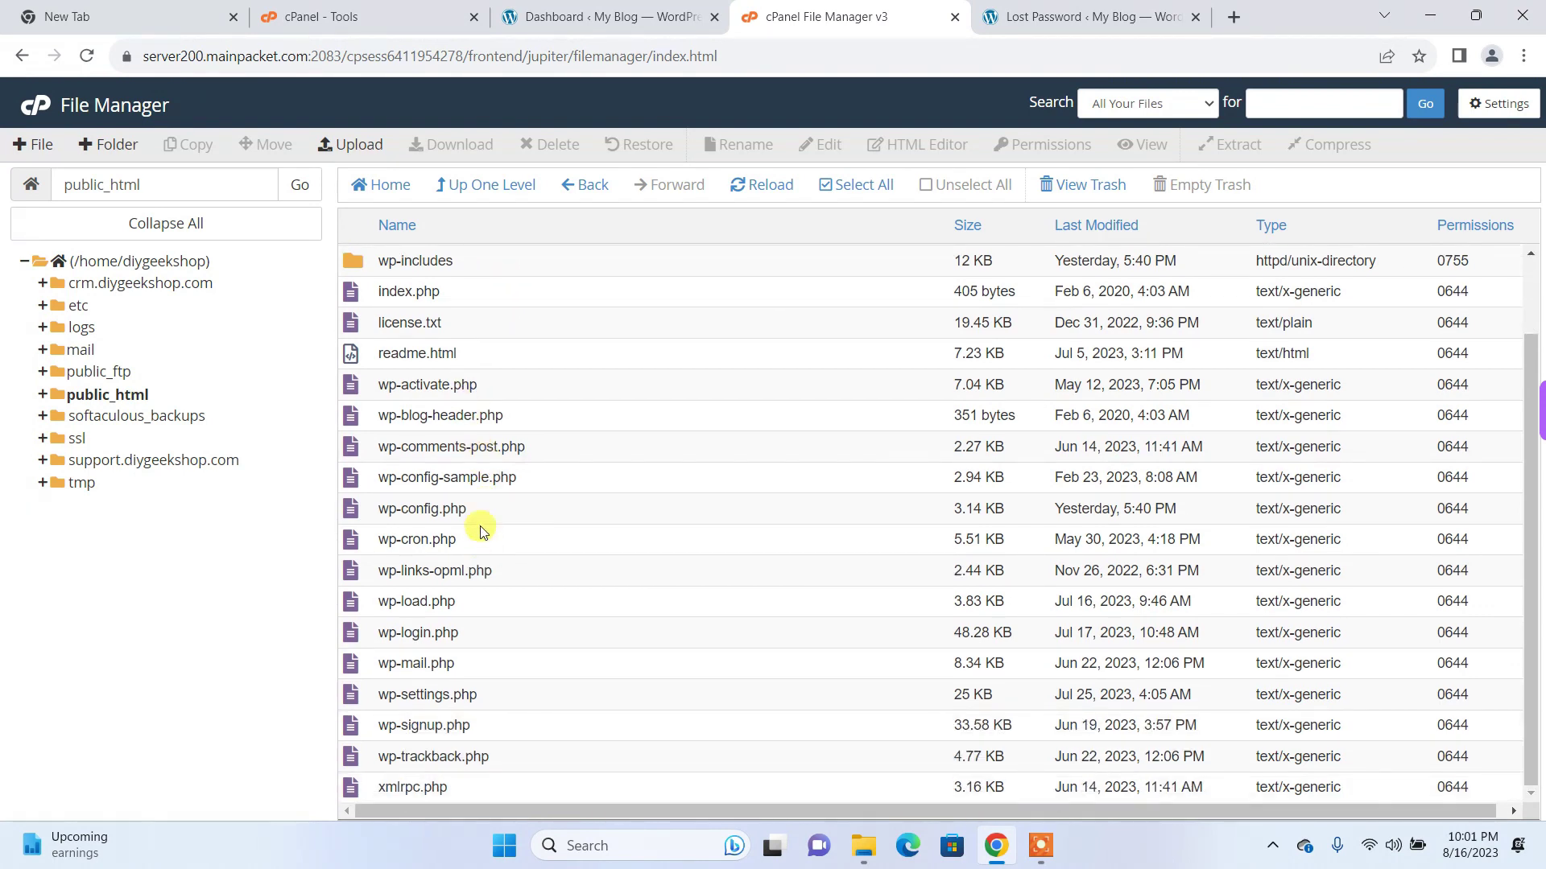
{"action": "scroll", "coordinate": [463, 483], "scroll_direction": "up", "scroll_amount": 2}
{"action": "scroll", "coordinate": [456, 469], "scroll_direction": "down", "scroll_amount": 2}
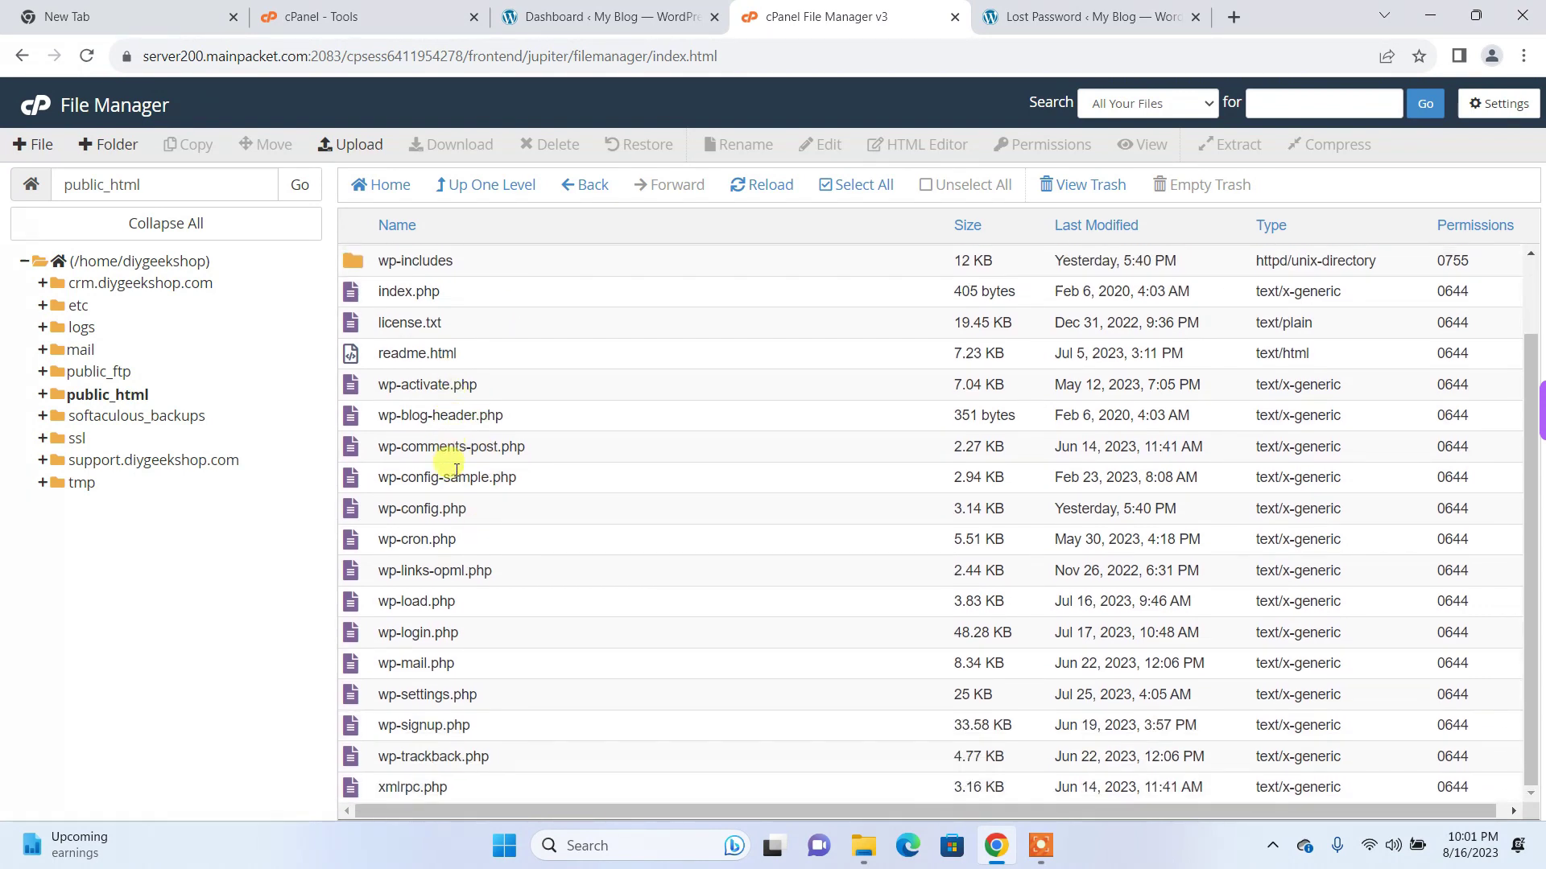
{"action": "left_click", "coordinate": [373, 515]}
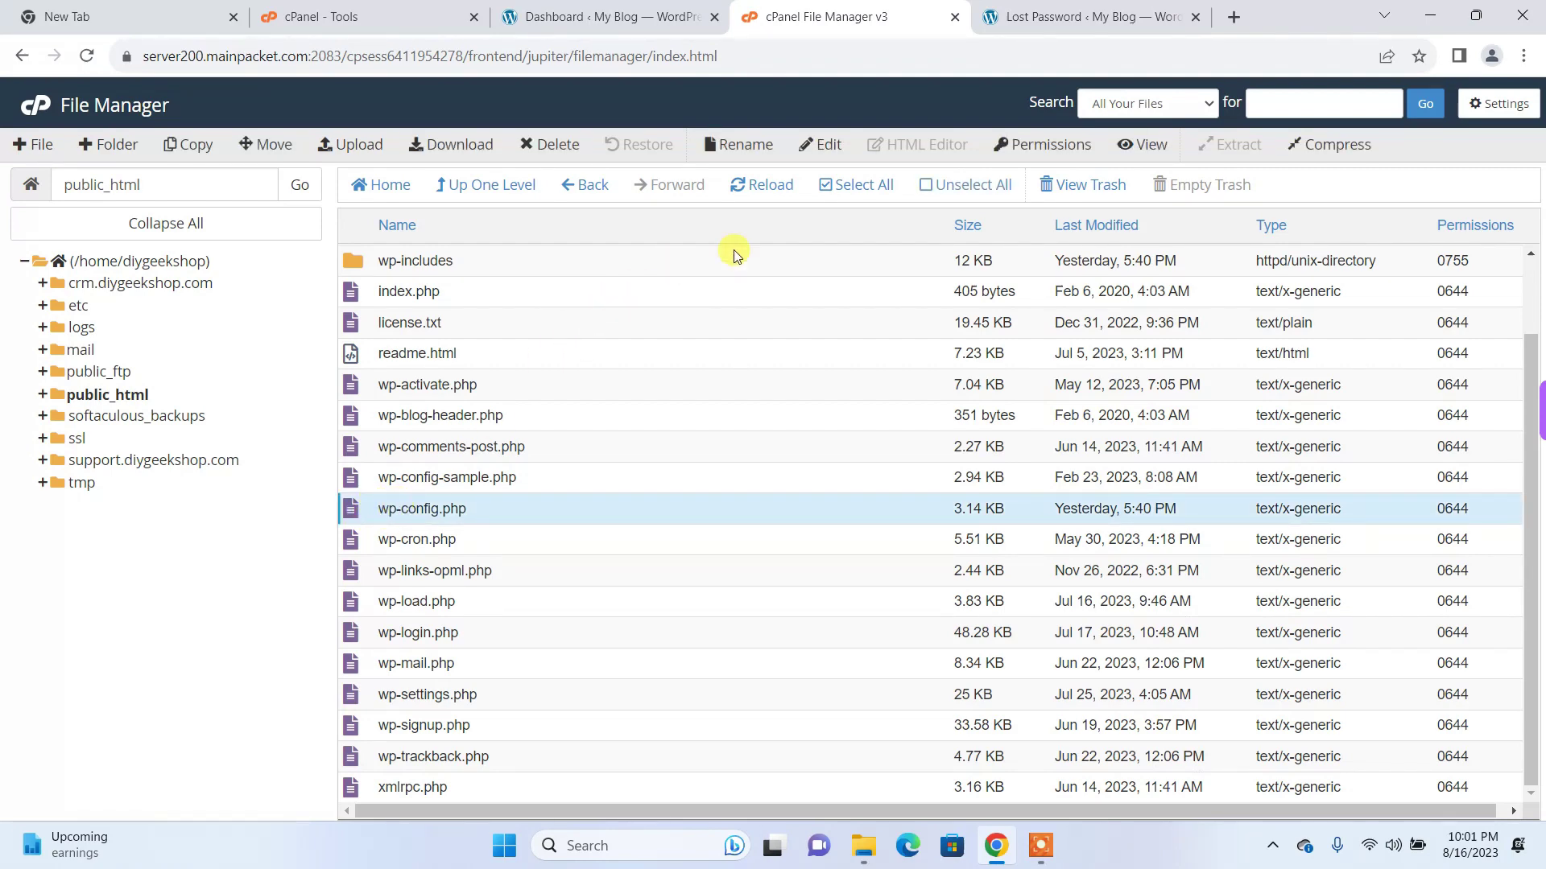
{"action": "left_click", "coordinate": [831, 152]}
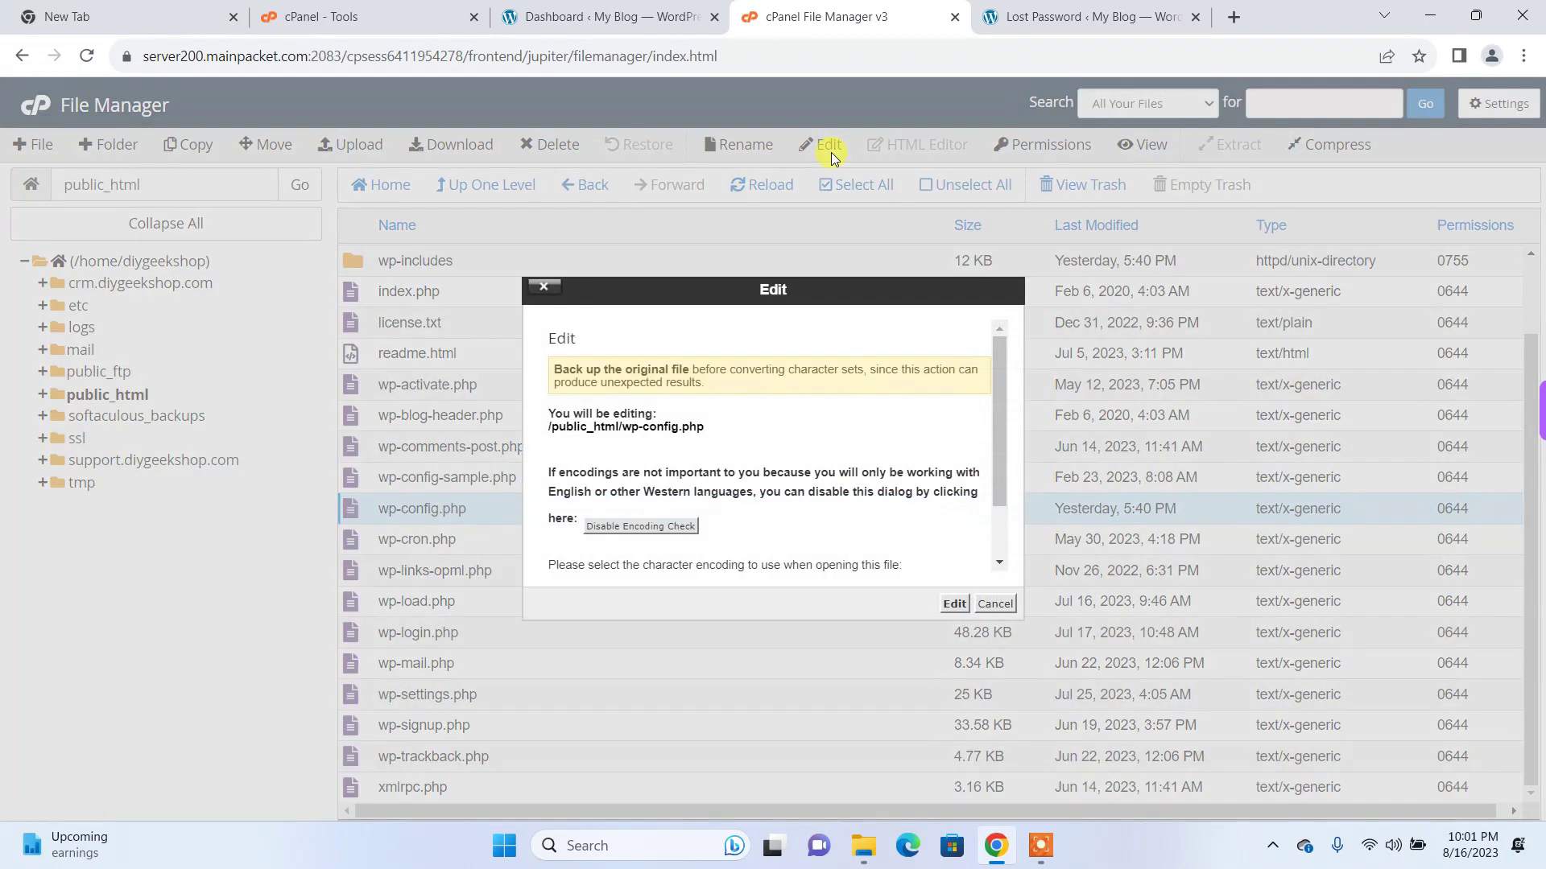
{"action": "left_click", "coordinate": [953, 605]}
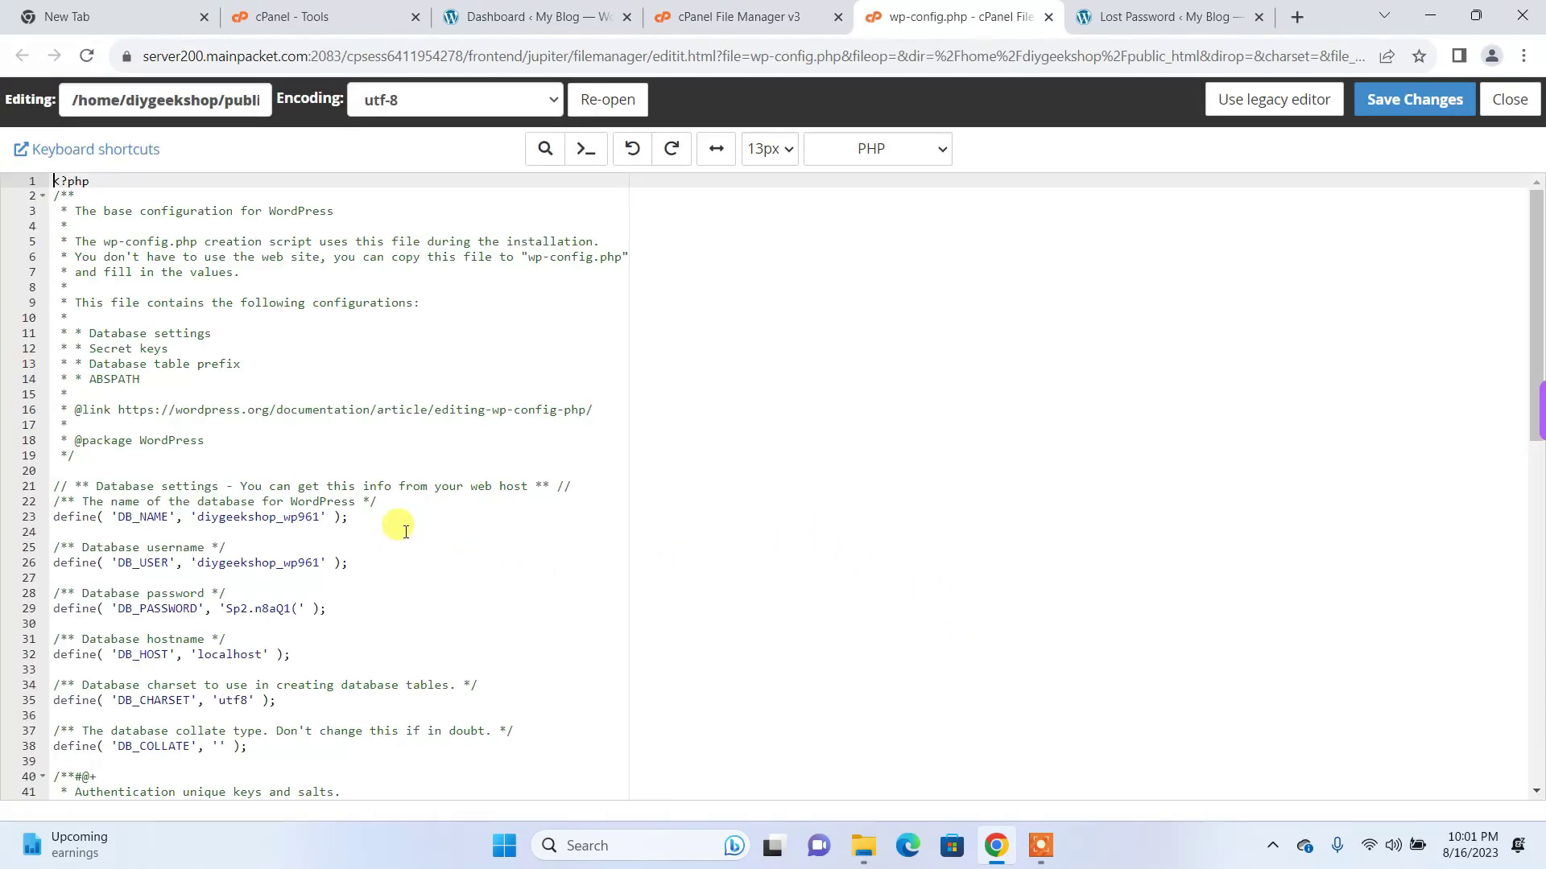
Step: Highlight the DB_NAME value diygeekshop_wp961 on line 23, then return to the file listing
{"action": "left_click", "coordinate": [196, 516]}
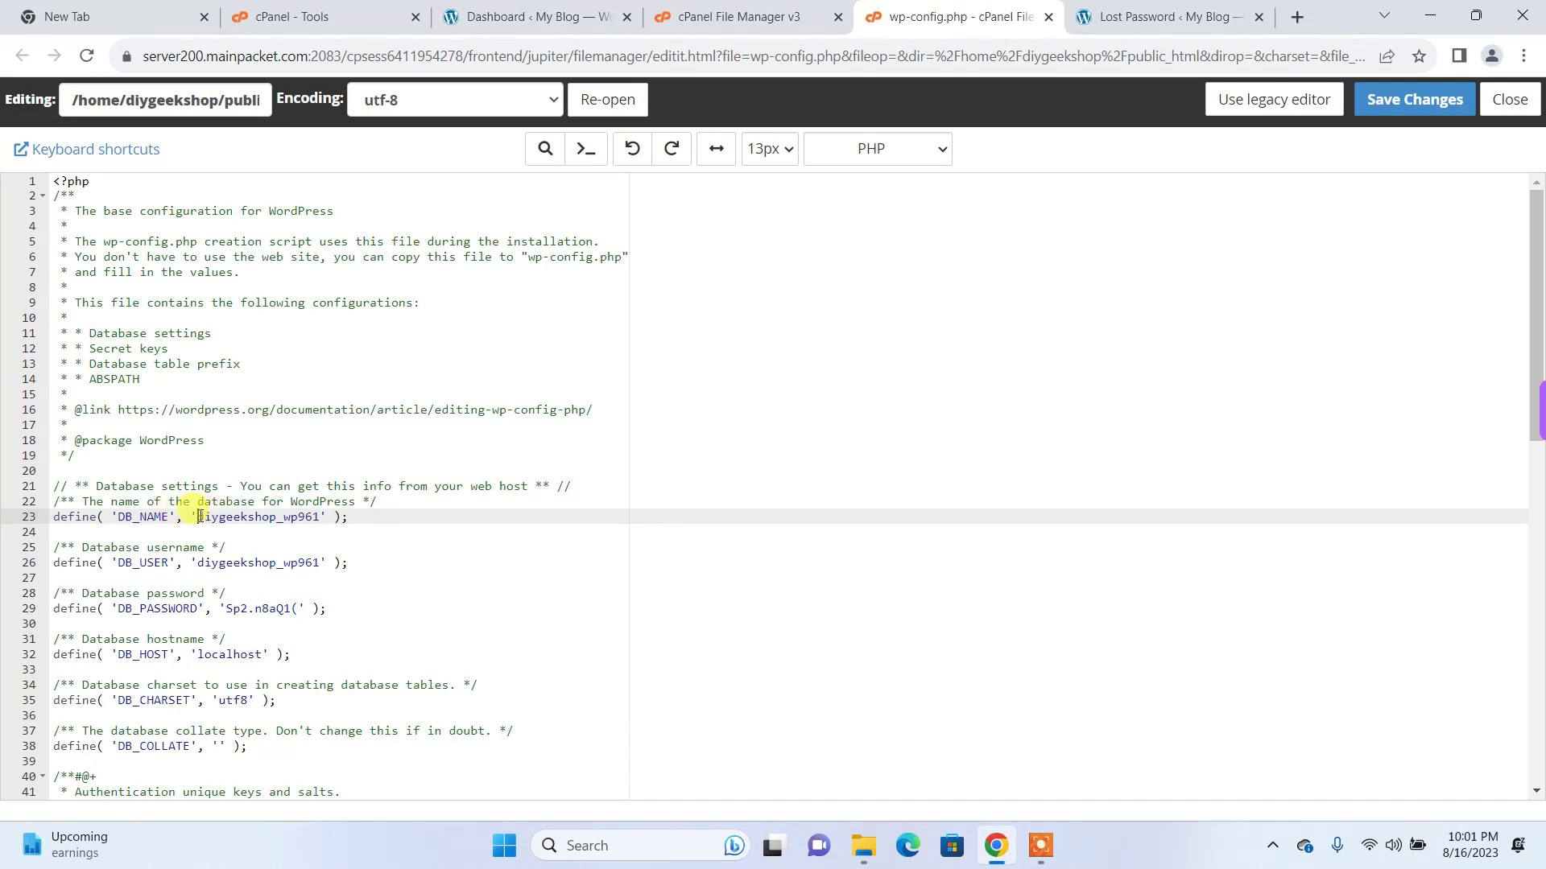
{"action": "left_click_drag", "start_coordinate": [197, 516], "coordinate": [319, 516]}
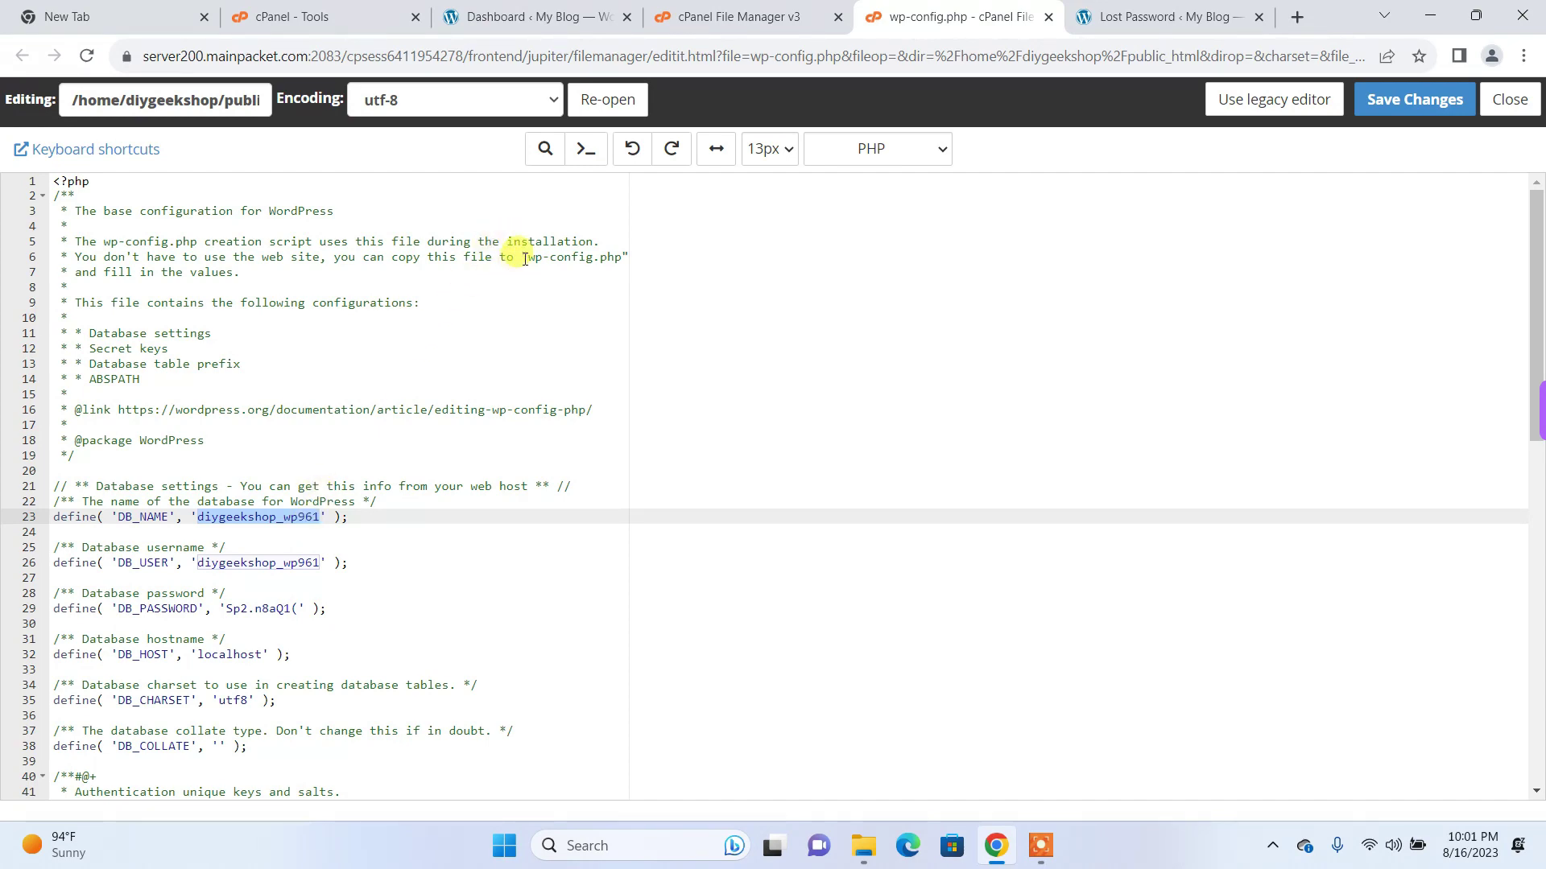
{"action": "left_click", "coordinate": [678, 18]}
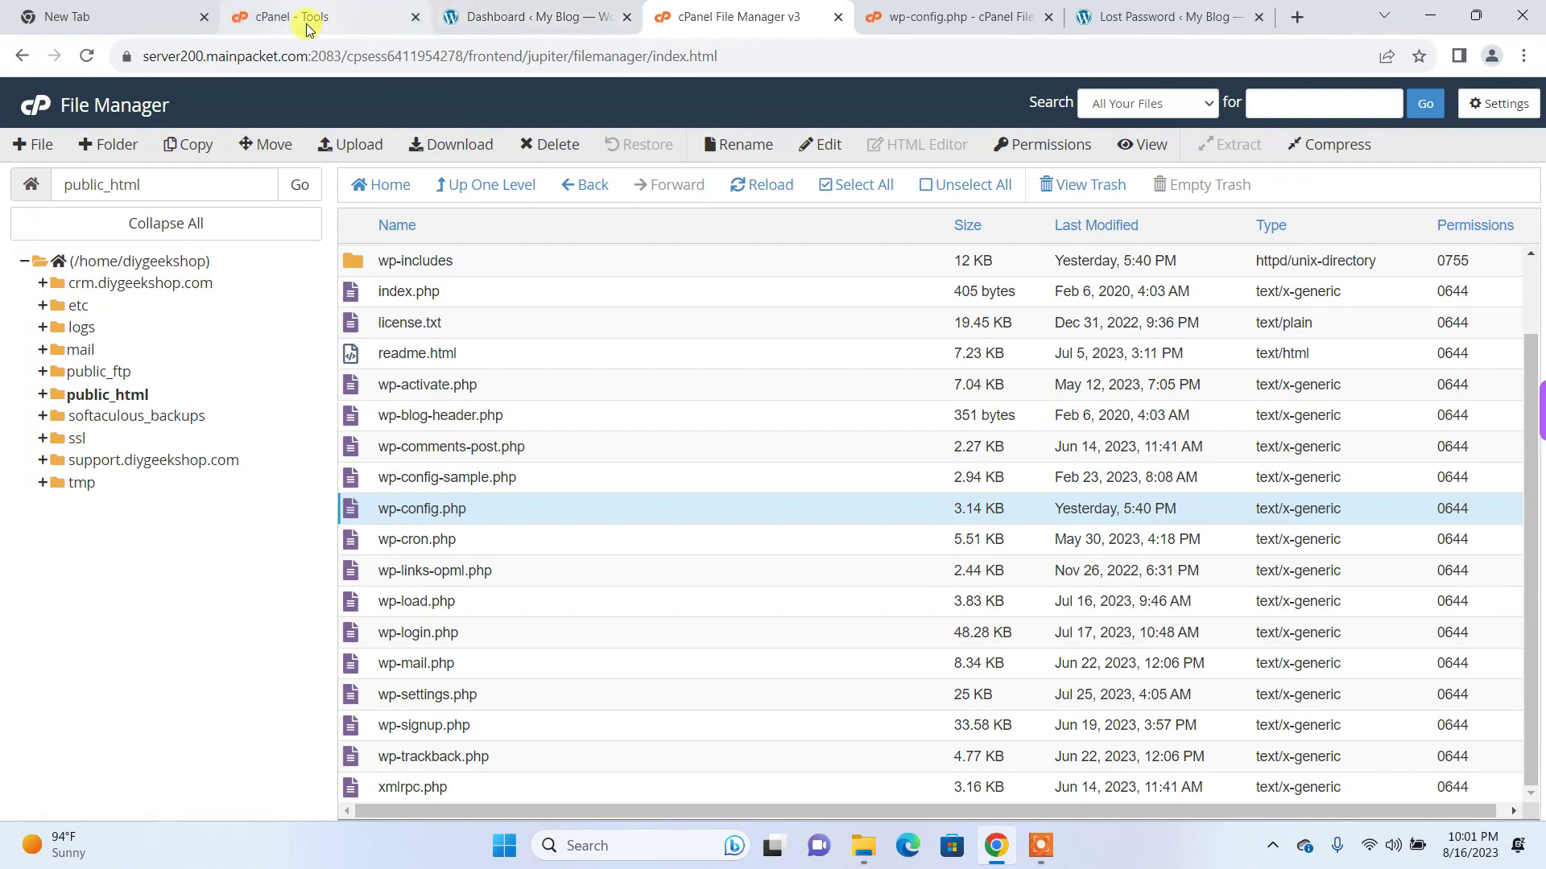
Step: Launch phpMyAdmin from the Databases section of cPanel's Tools page
{"action": "left_click", "coordinate": [306, 24]}
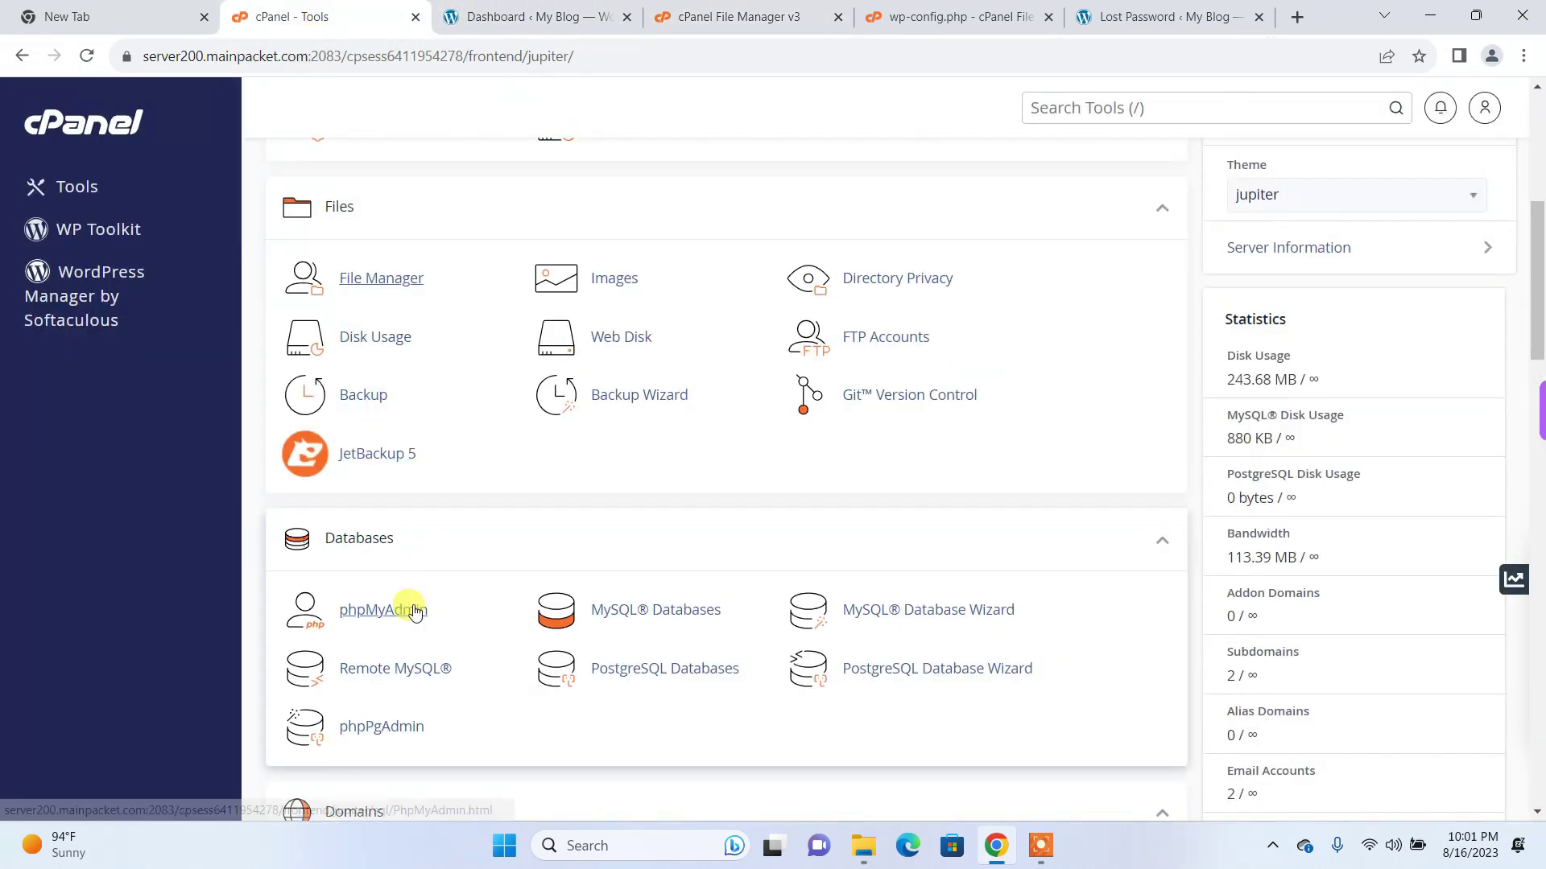
{"action": "left_click", "coordinate": [413, 609]}
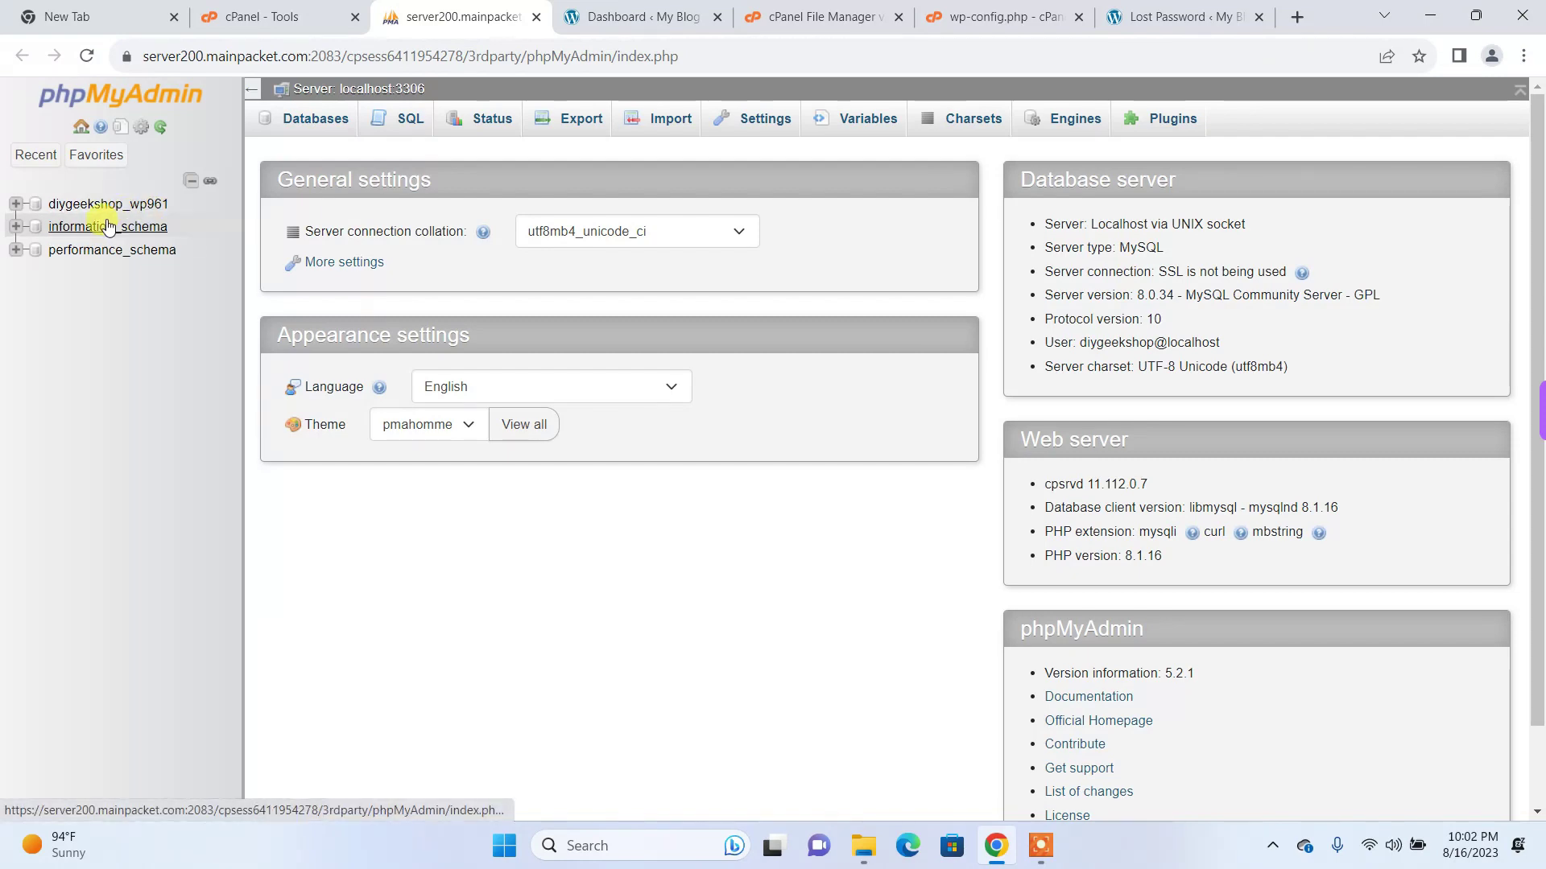
Step: Select diygeekshop_wp961 in phpMyAdmin's navigation tree to view its wpwq tables
{"action": "left_click", "coordinate": [146, 209]}
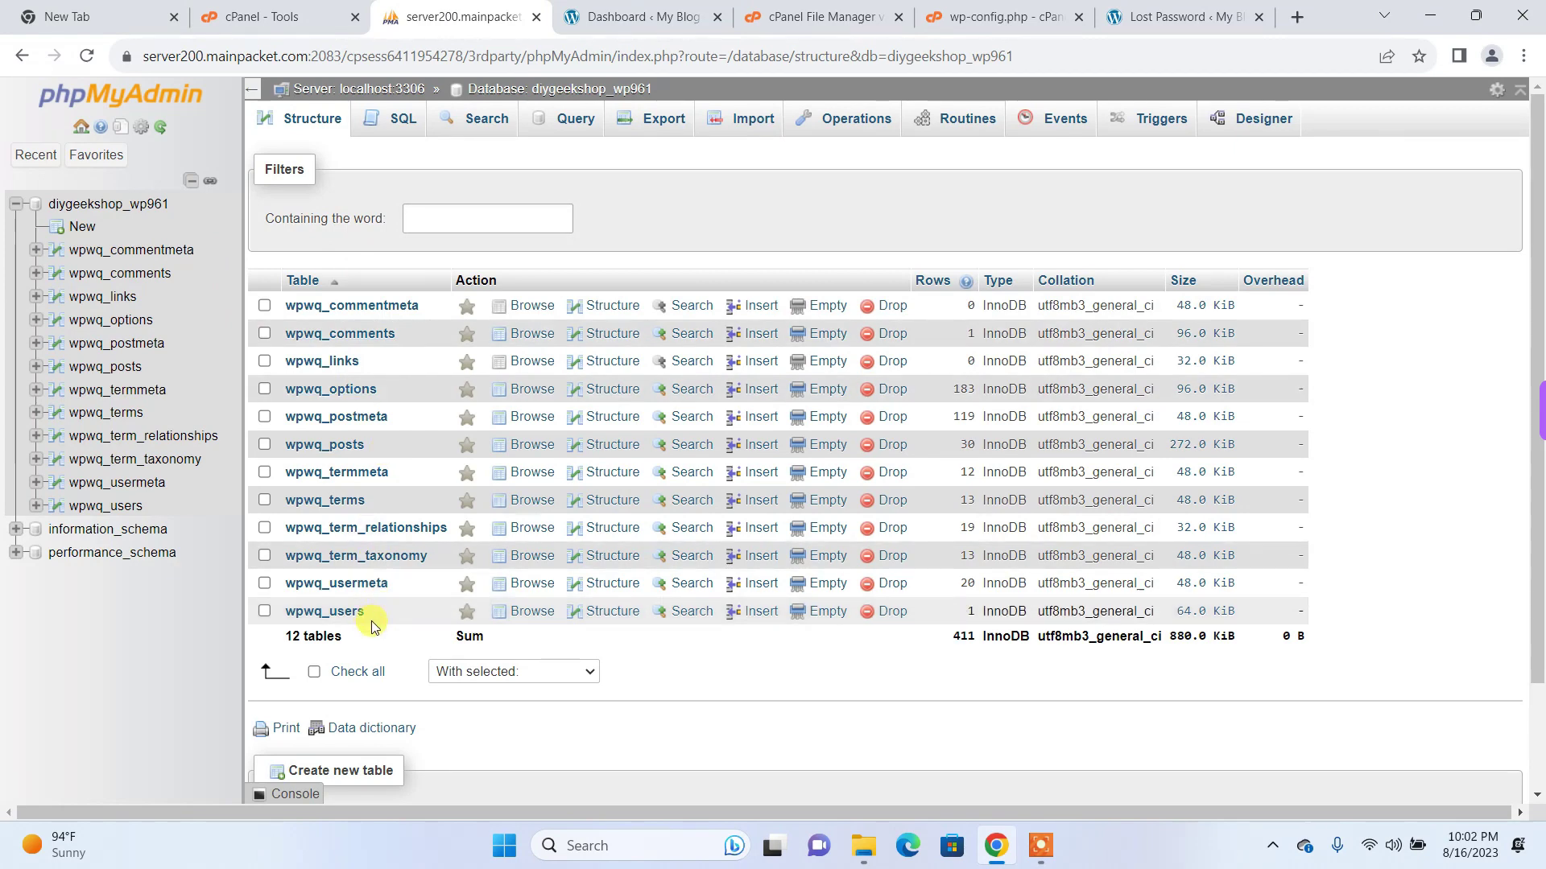
Step: Browse the wpwq_users table and open the admin row for editing
{"action": "left_click", "coordinate": [337, 612]}
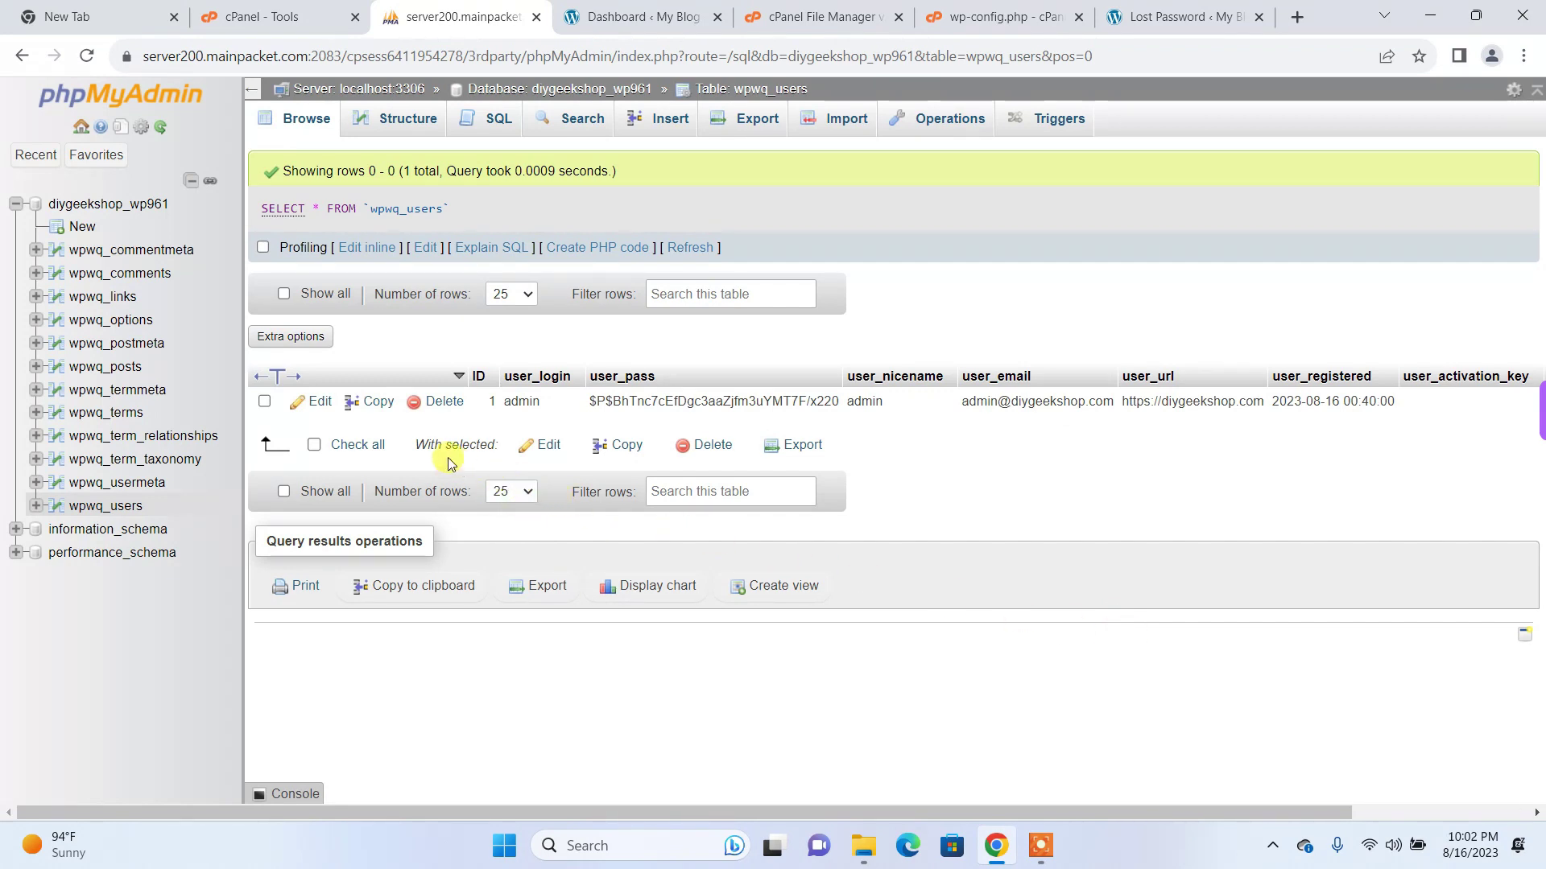
{"action": "left_click", "coordinate": [322, 407]}
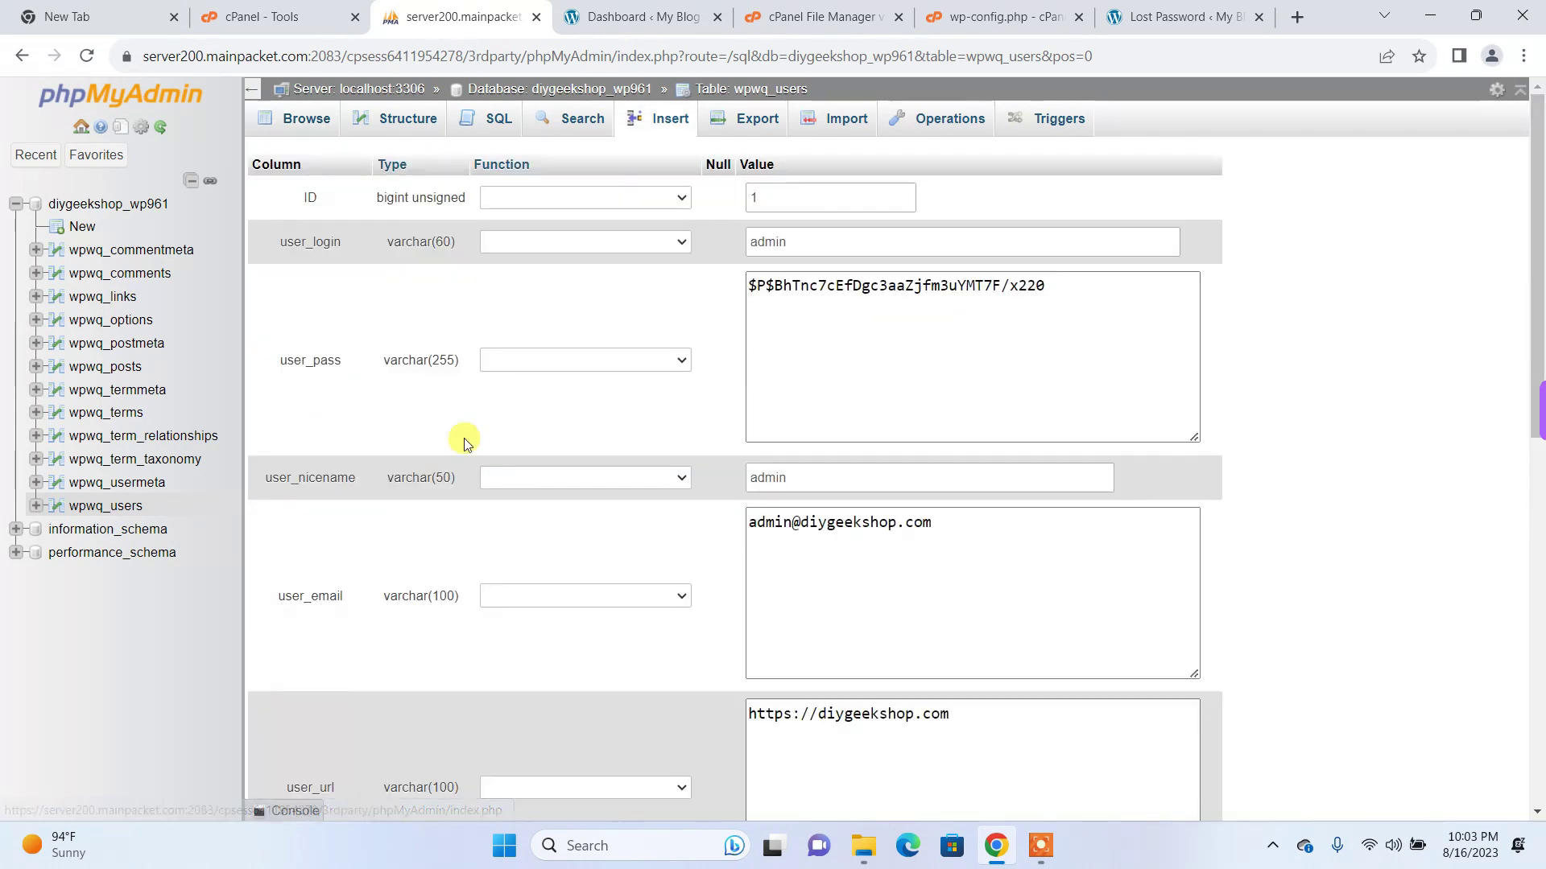
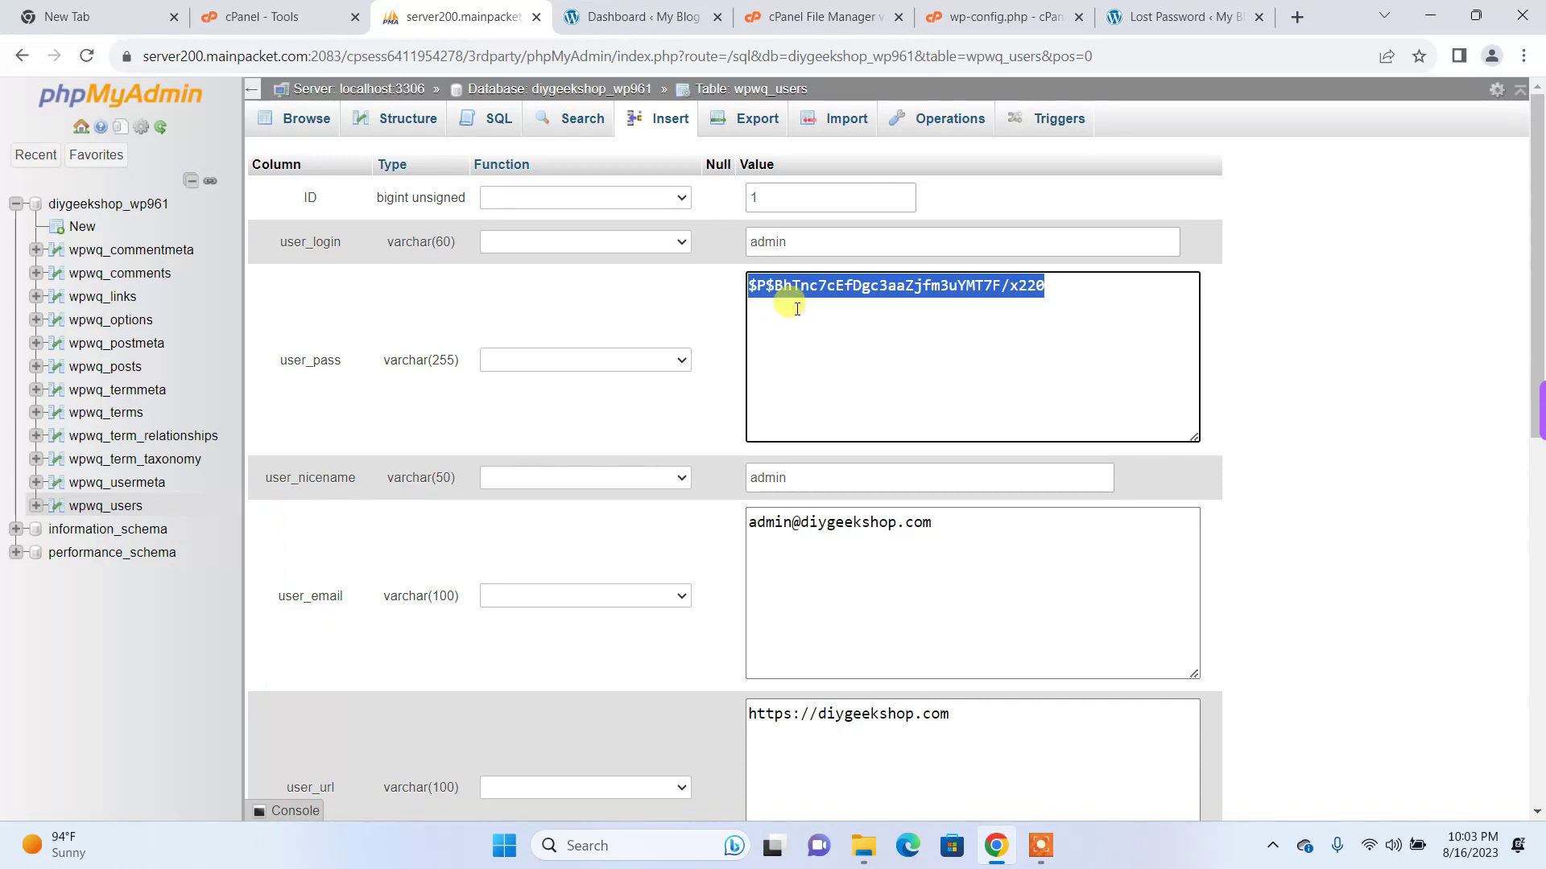
Step: Overwrite the admin's user_pass hash with the new plain-text password
{"action": "type", "text": "pass12345"}
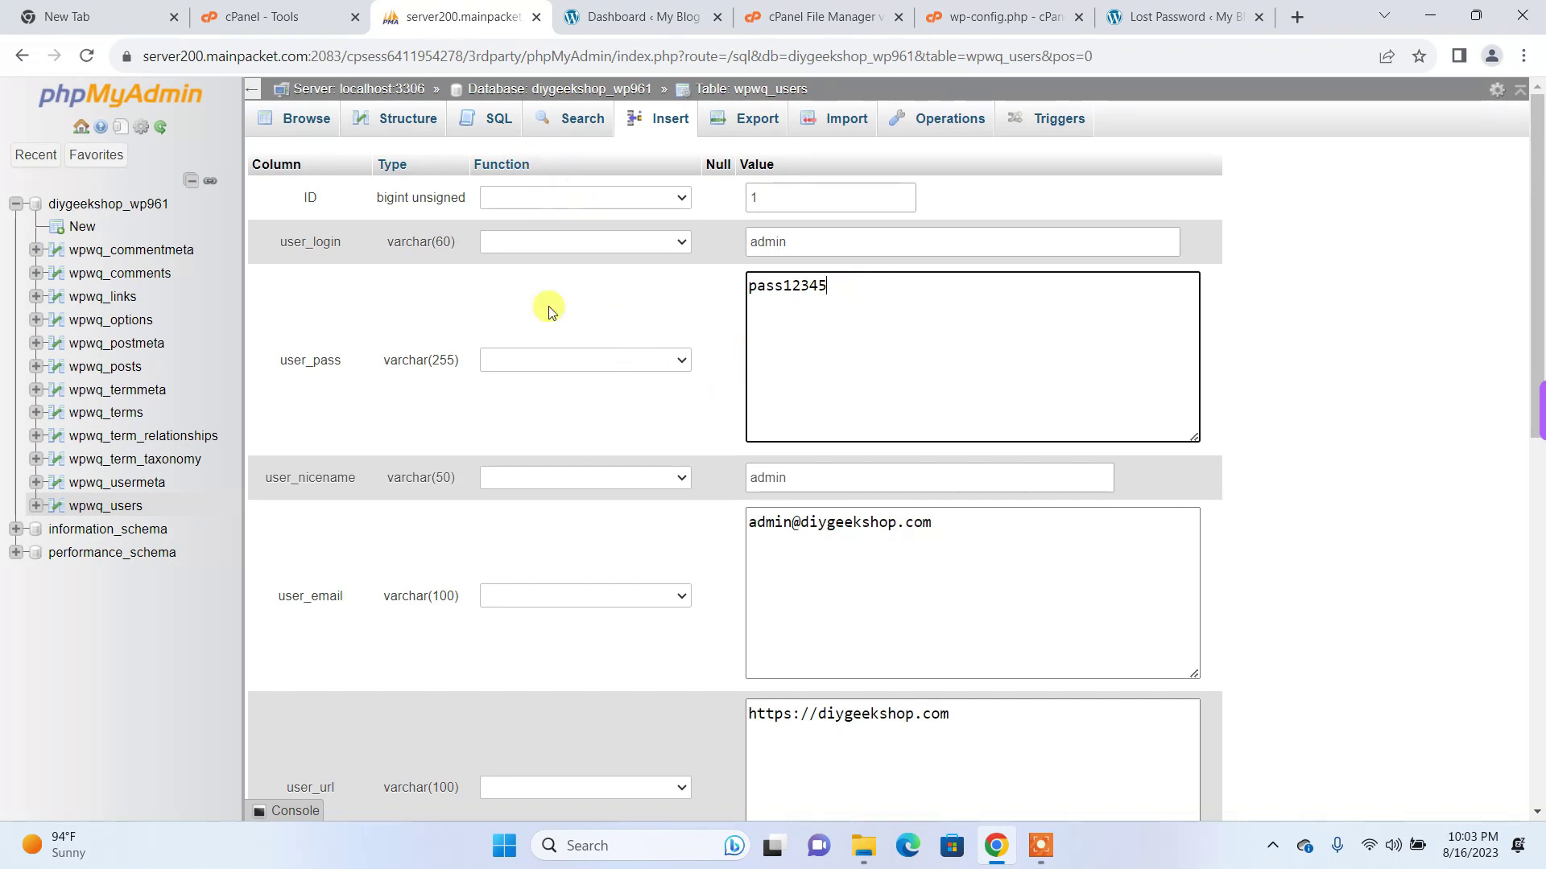
Step: Set the Function for the user_pass field to MD5
{"action": "left_click", "coordinate": [569, 361]}
{"action": "scroll", "coordinate": [570, 571], "scroll_direction": "down", "scroll_amount": 7}
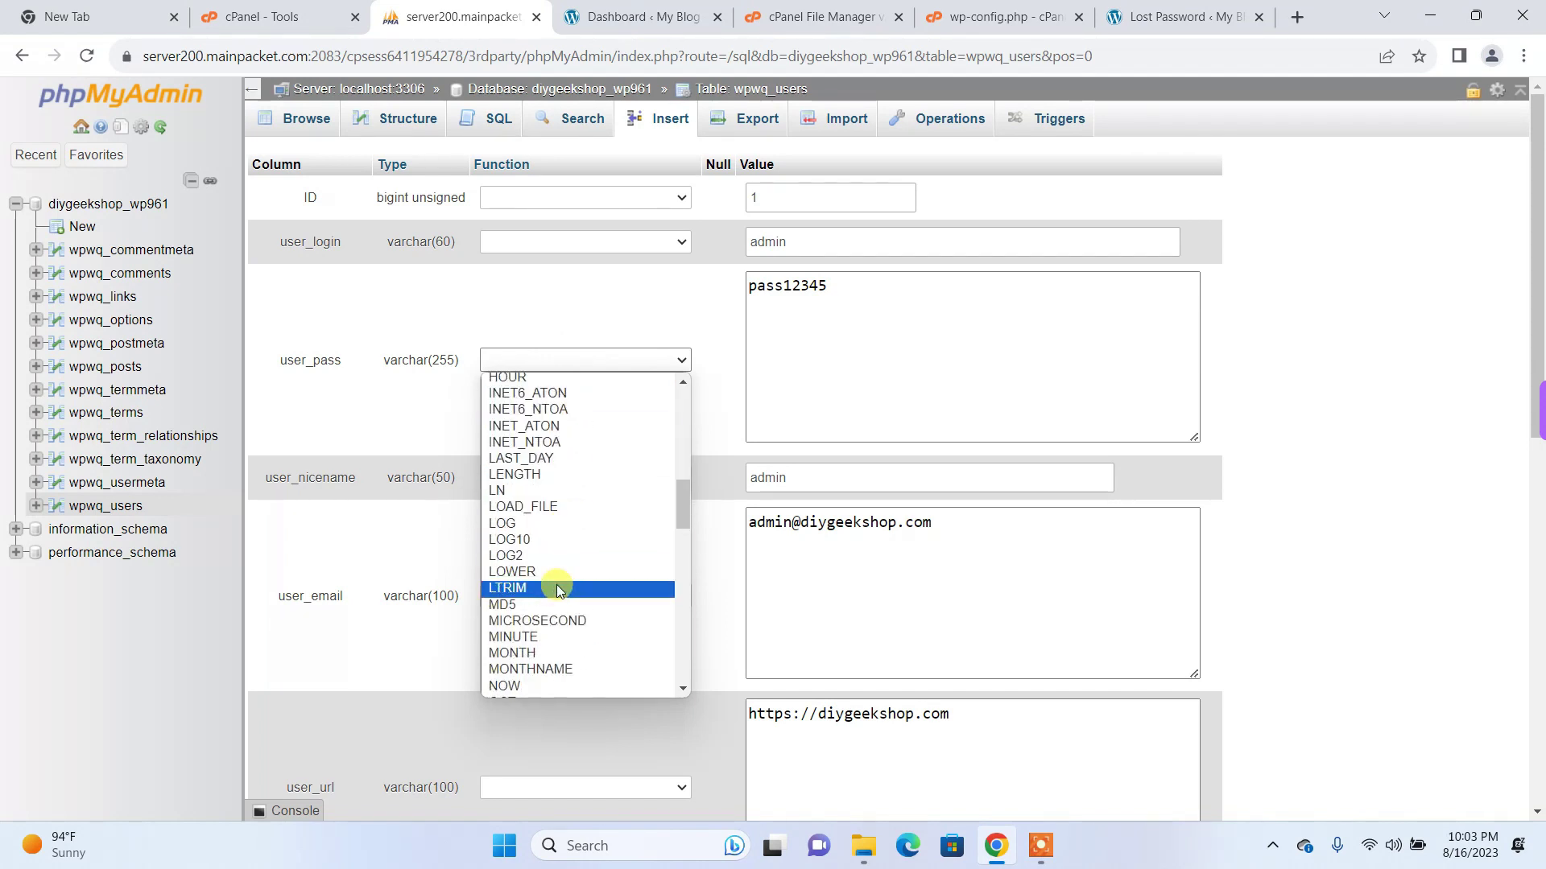
{"action": "left_click", "coordinate": [535, 604]}
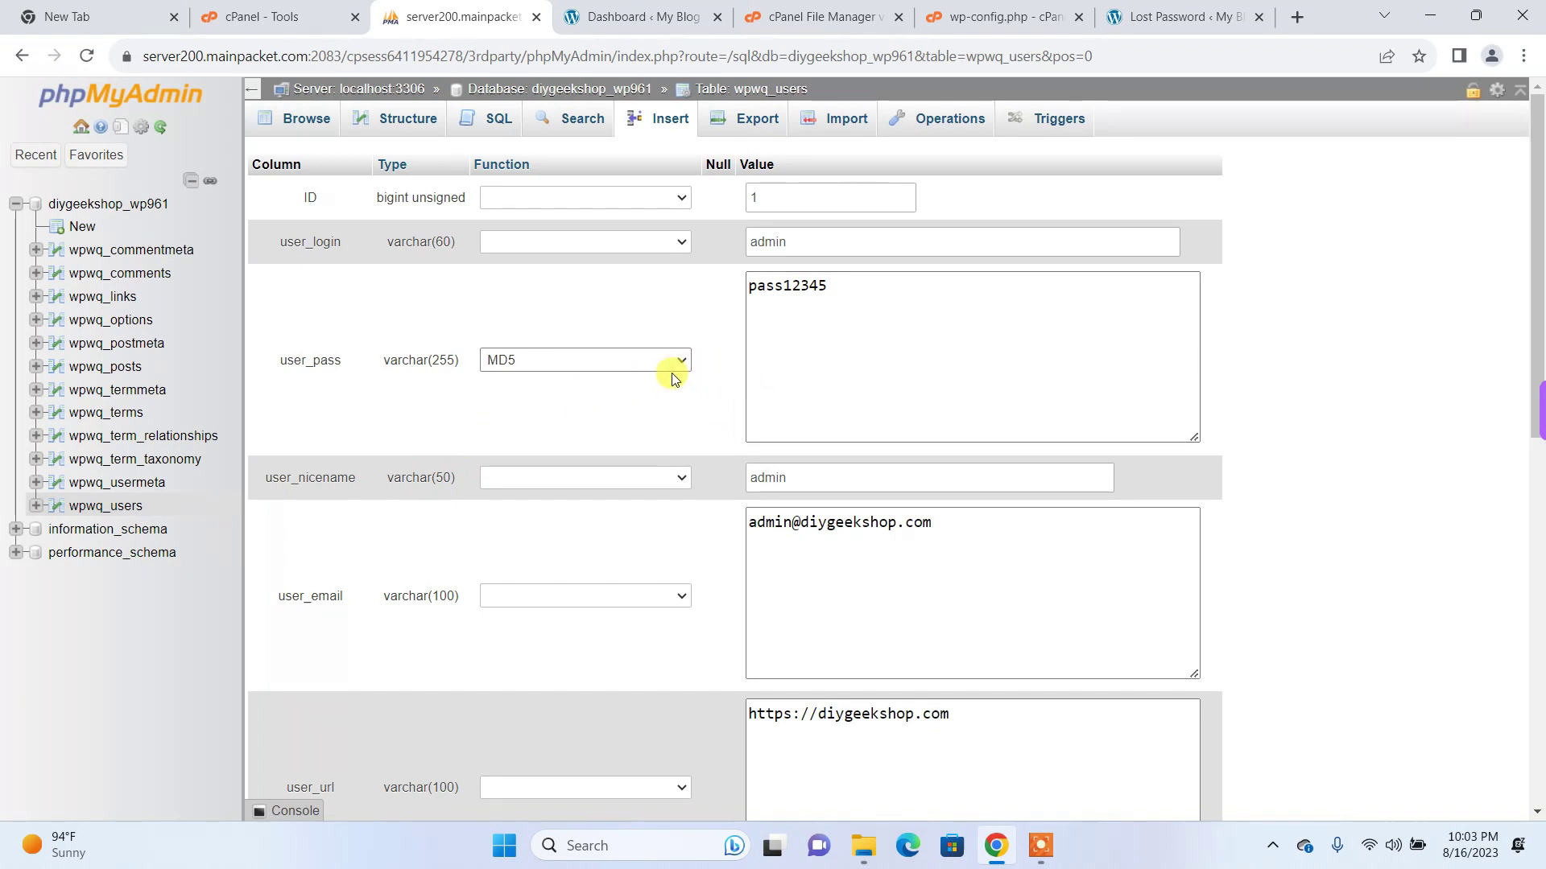
{"action": "left_click", "coordinate": [820, 304]}
Step: Save the edited wpwq_users admin row, getting 1 row affected
{"action": "scroll", "coordinate": [642, 401], "scroll_direction": "down", "scroll_amount": 10}
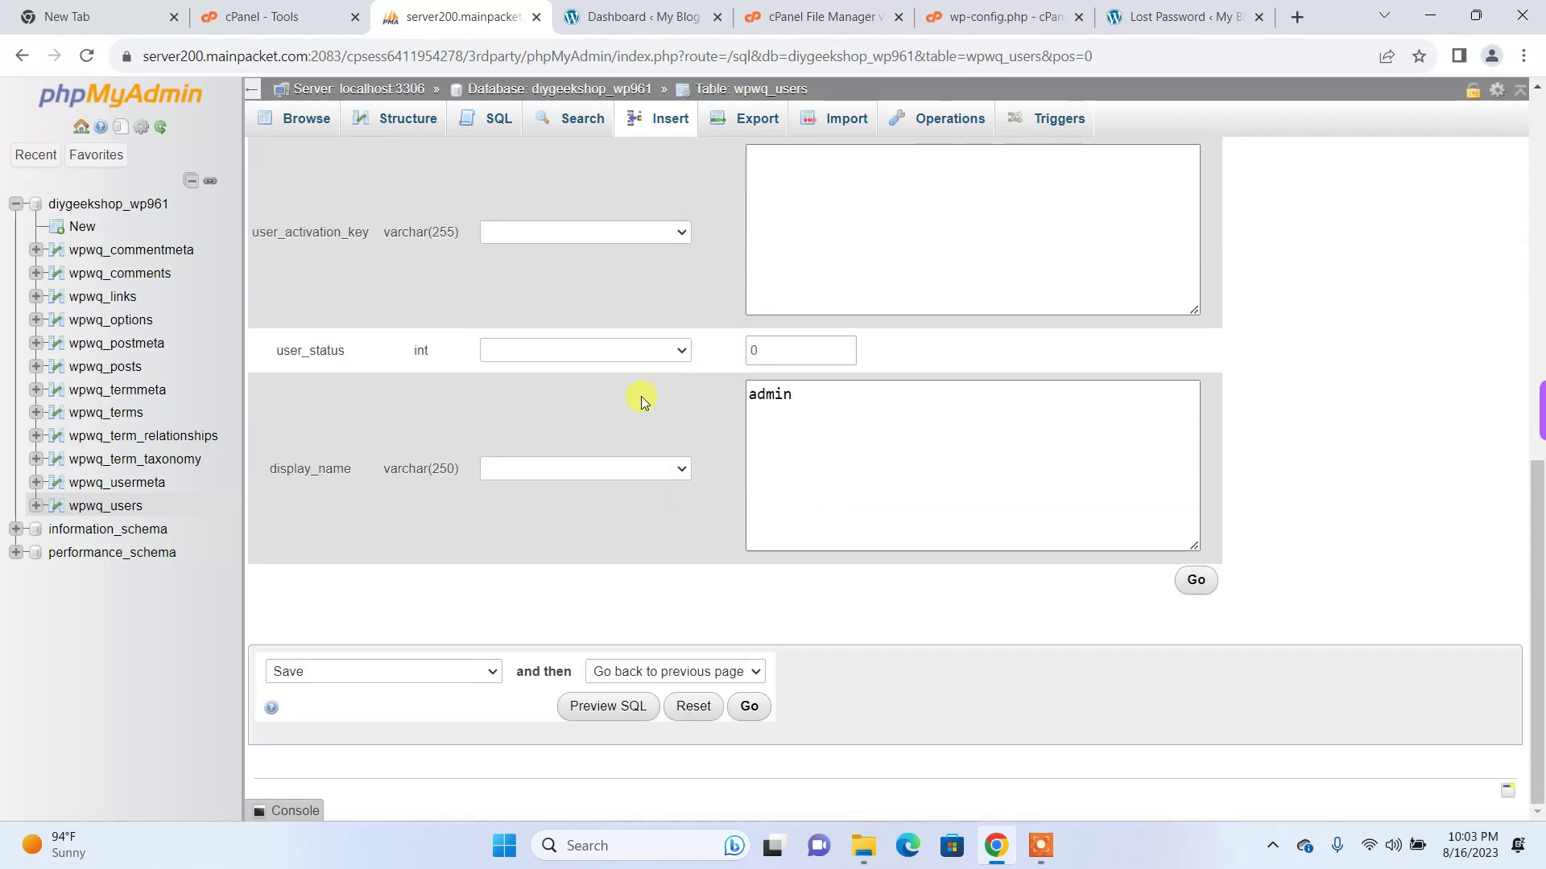
{"action": "left_click", "coordinate": [748, 706]}
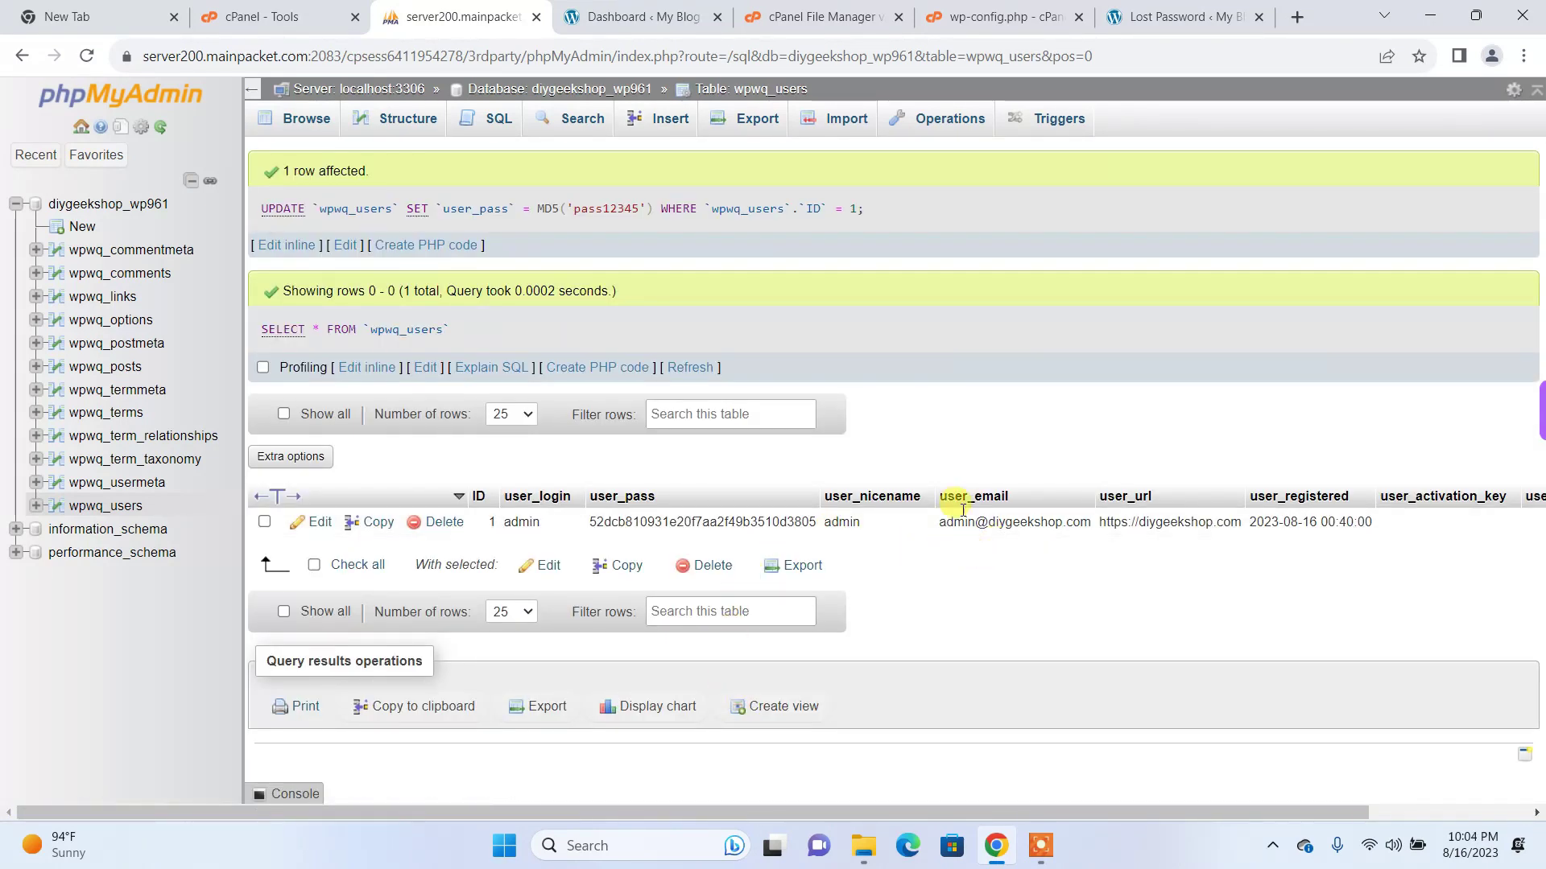
Step: Log back into the WordPress Dashboard with the admin's new password
{"action": "left_click", "coordinate": [601, 18]}
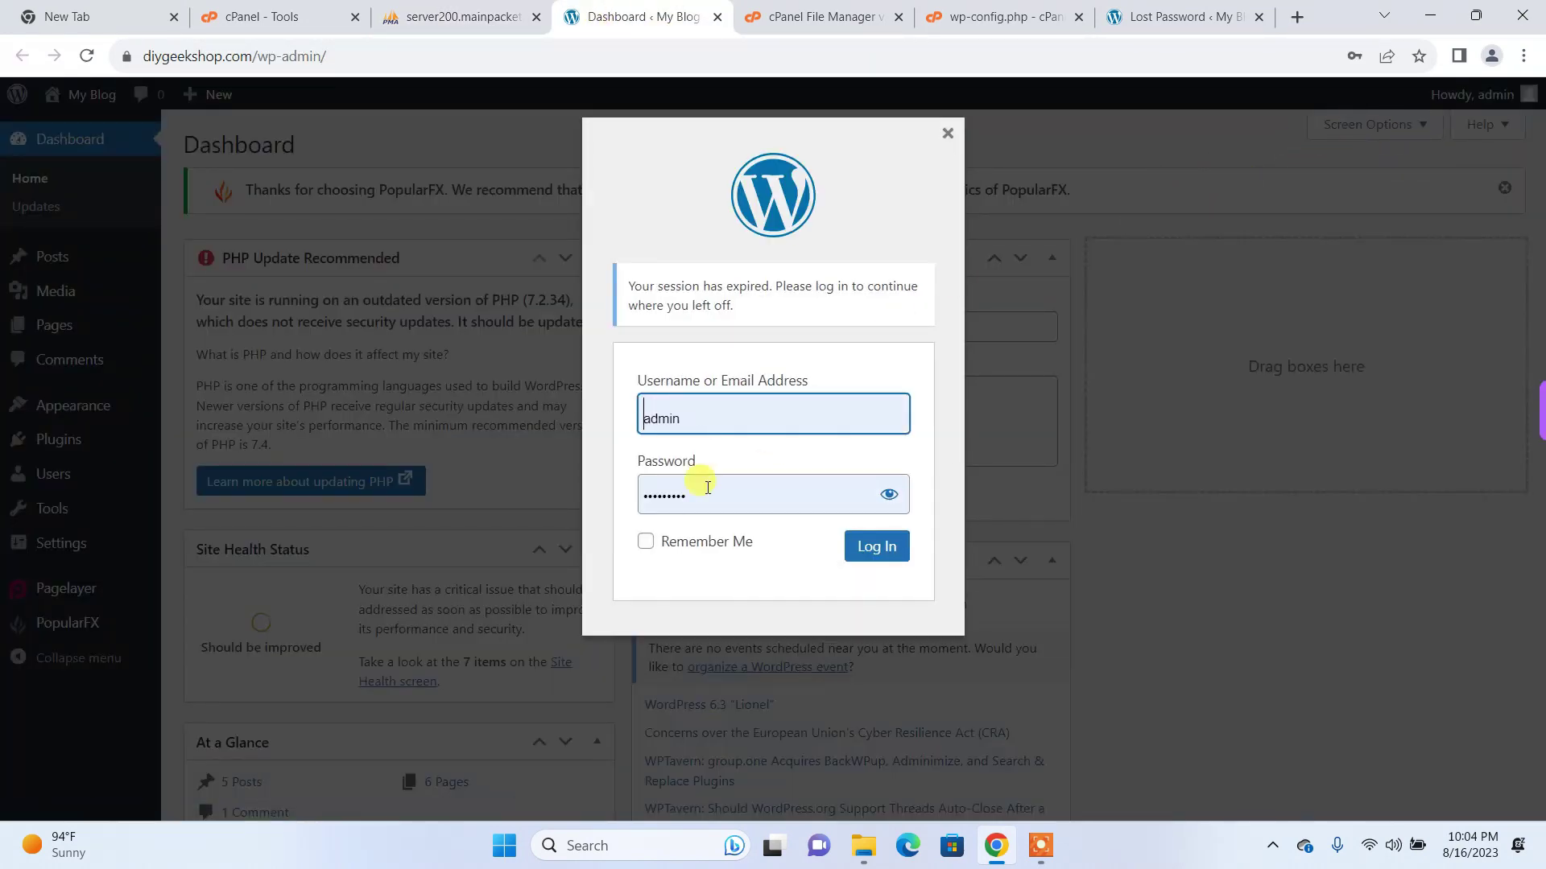
{"action": "double_click", "coordinate": [707, 487]}
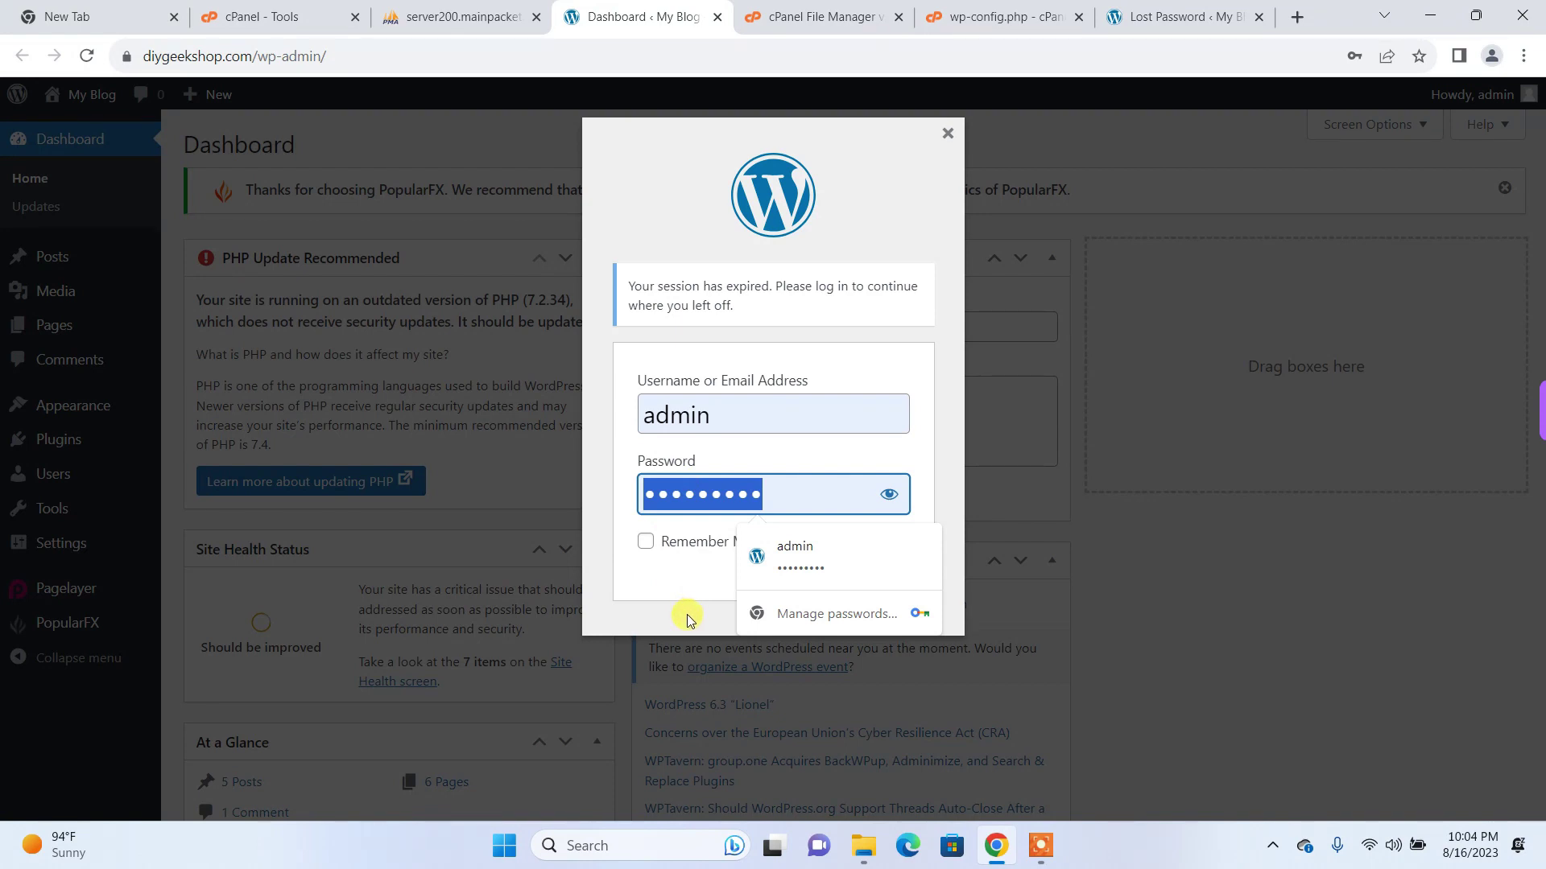
{"action": "type", "text": "****"}
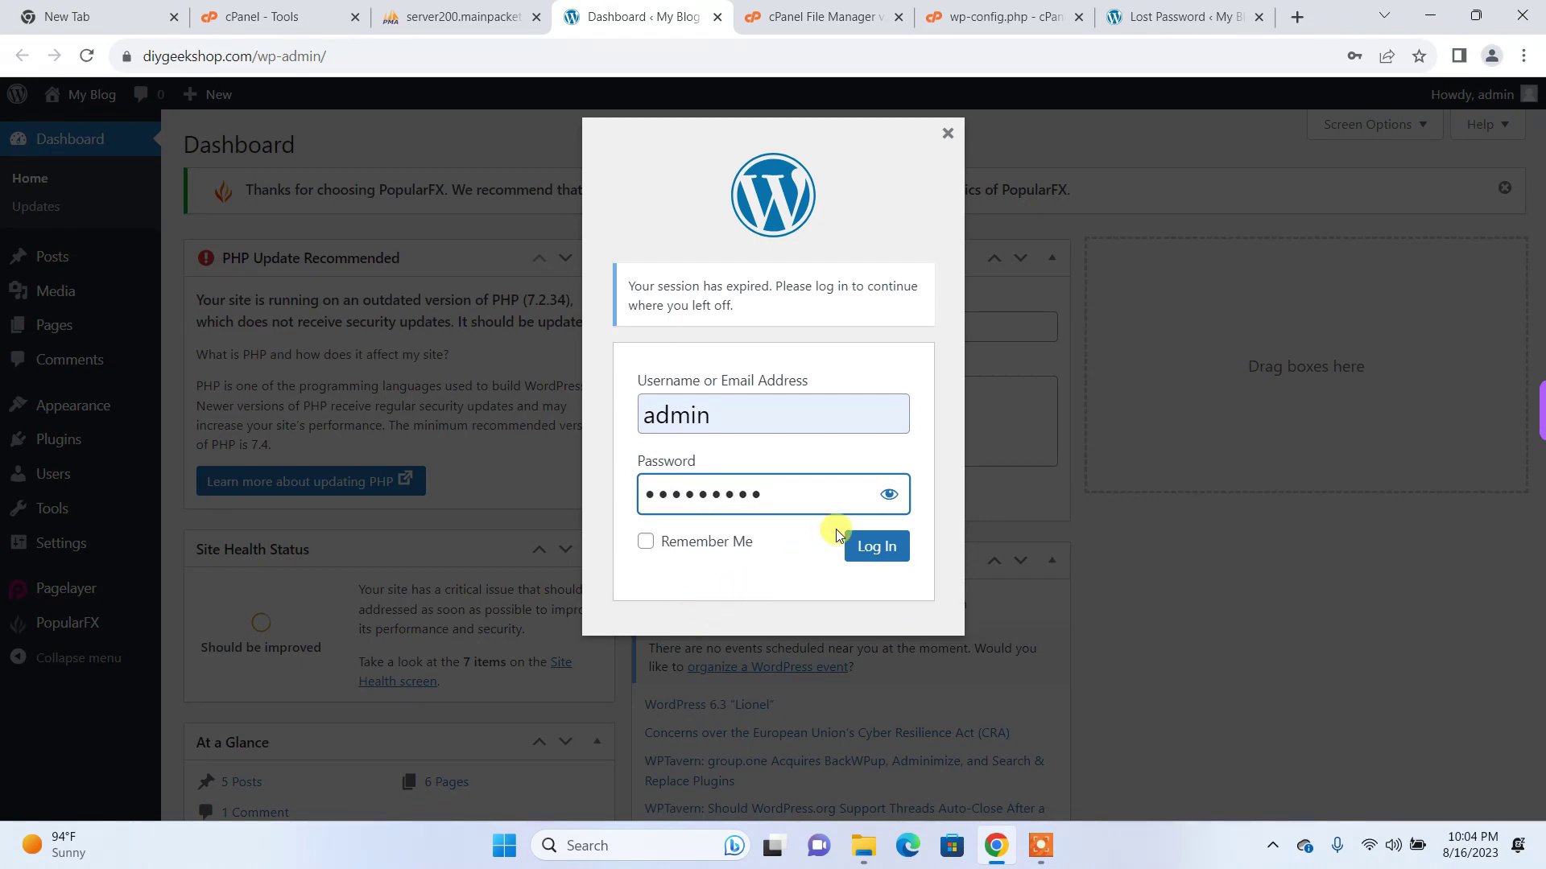
{"action": "left_click", "coordinate": [874, 545]}
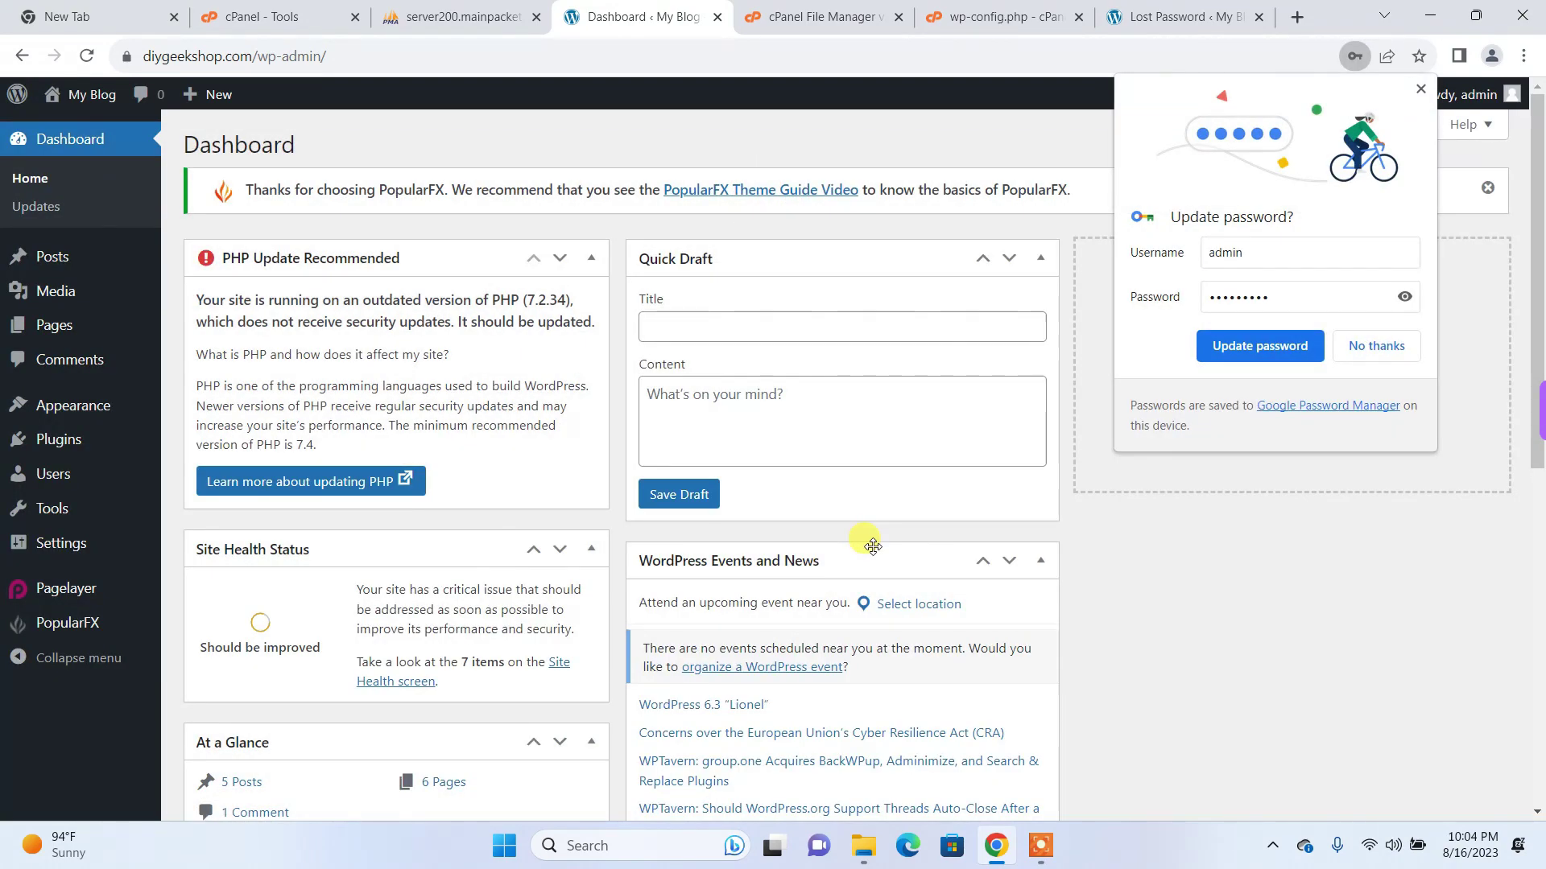
Step: Decline Chrome's saved-password update, reload the Dashboard, and return to the phpMyAdmin users table
{"action": "left_click", "coordinate": [1374, 346]}
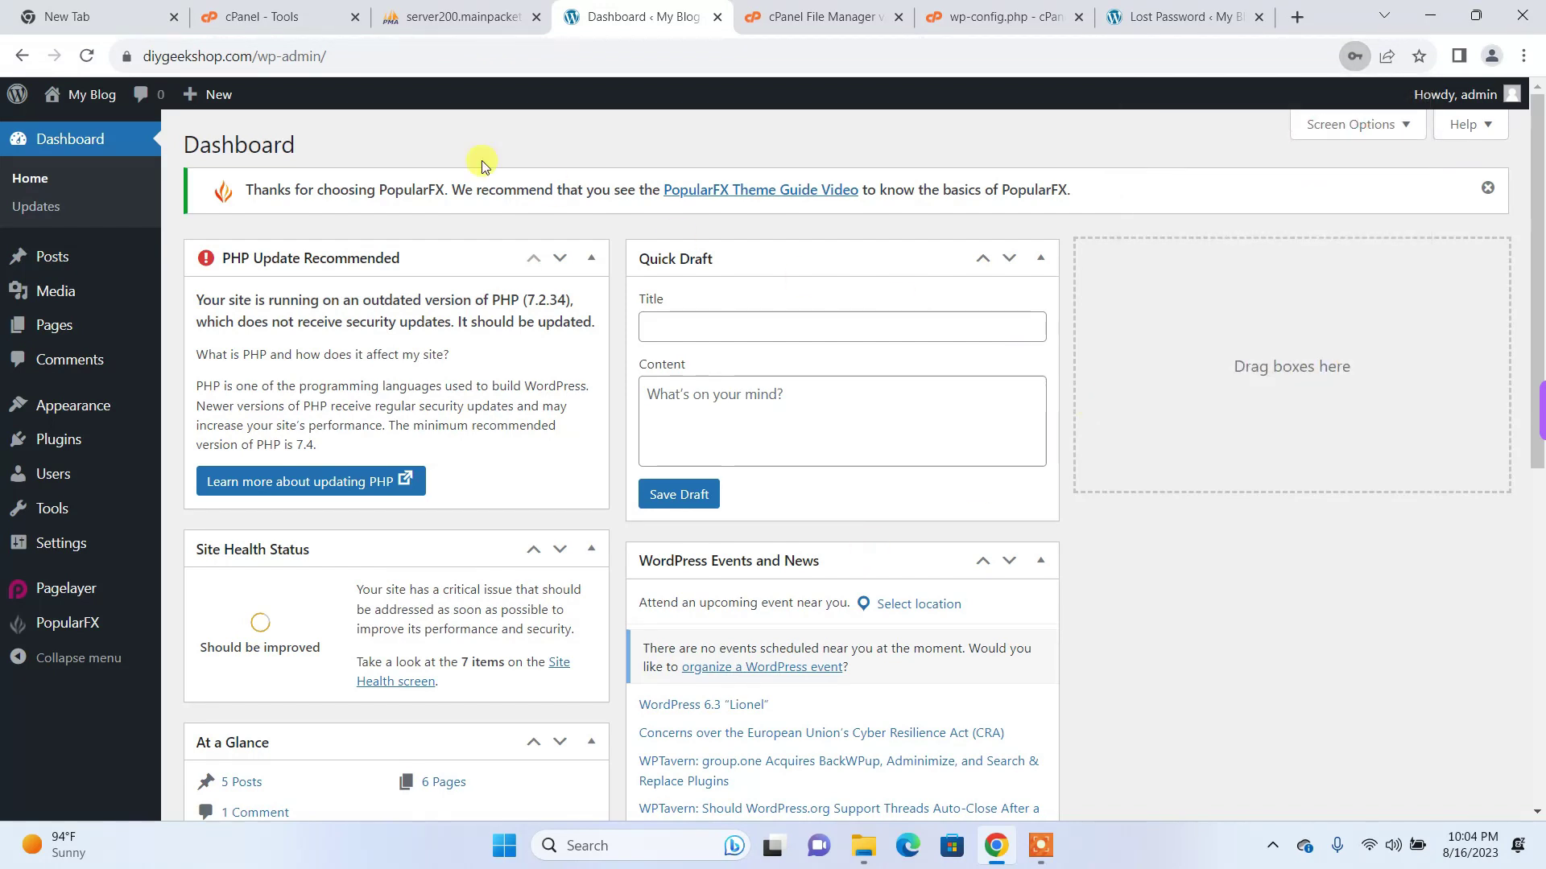
{"action": "left_click", "coordinate": [87, 55]}
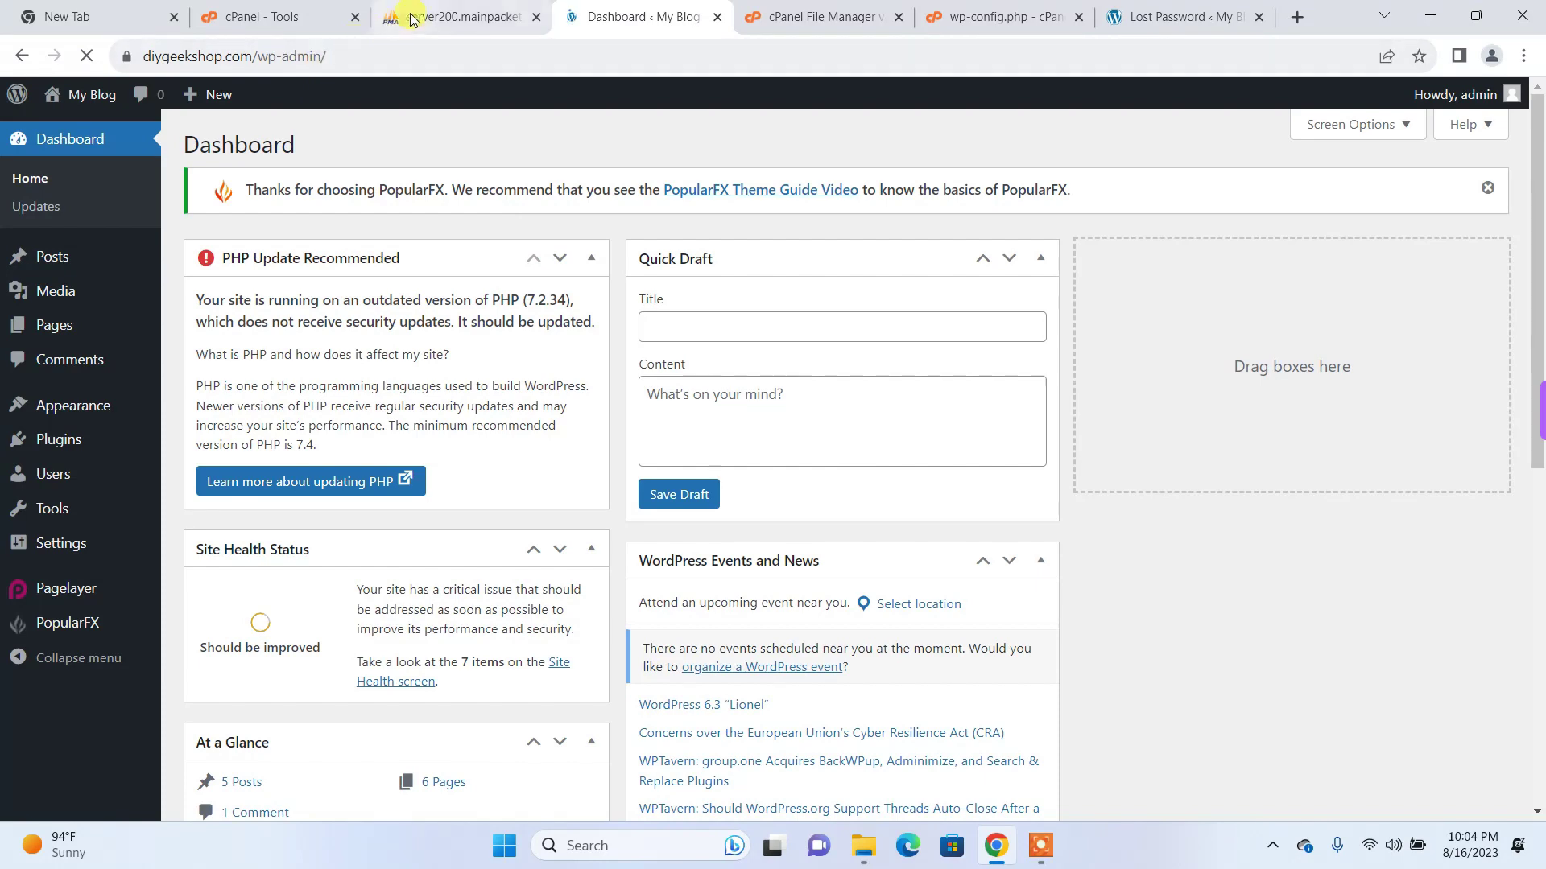
{"action": "left_click", "coordinate": [415, 16]}
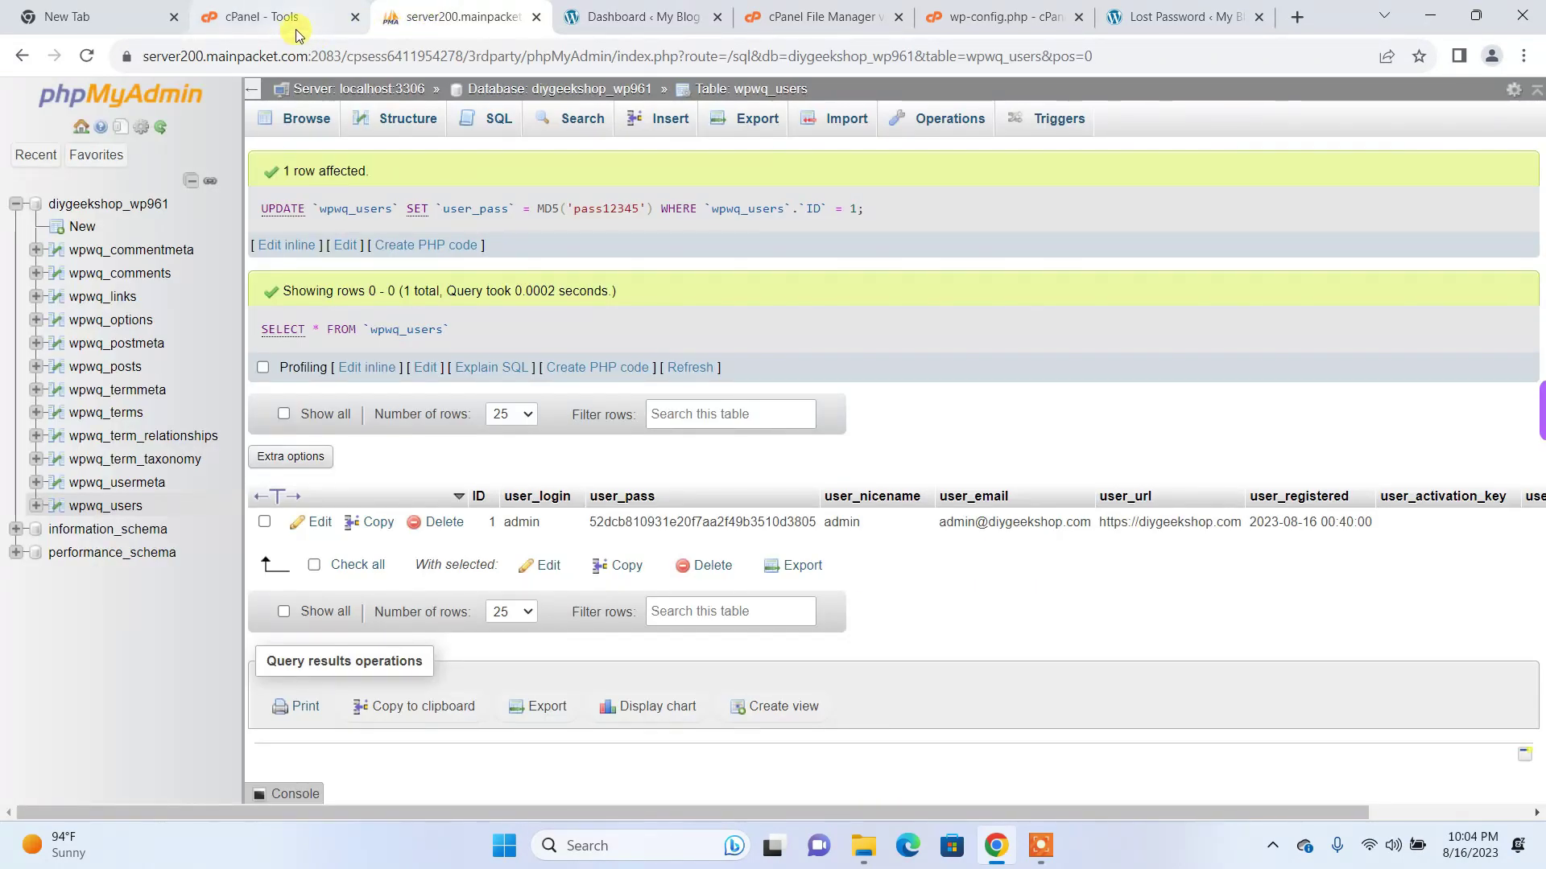